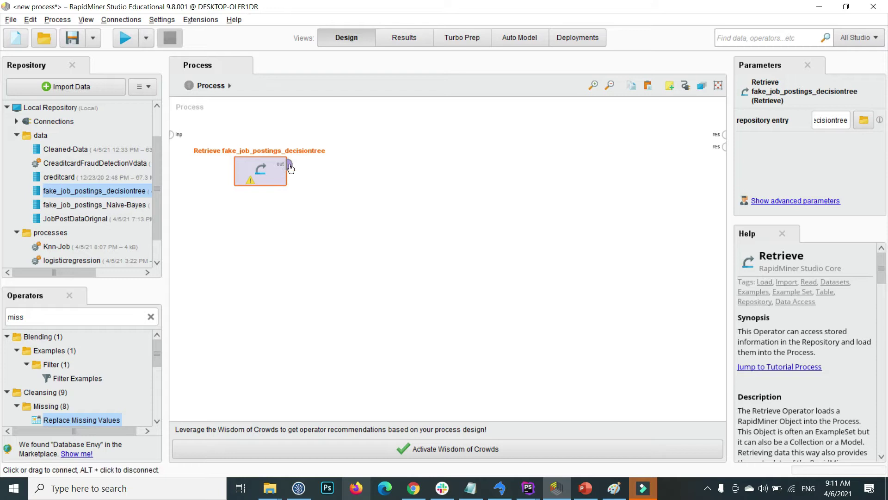
Wire the fake_job_postings_decisiontree data to the result port and run it, showing 11,515 examples.
{"action": "left_click_drag", "start_coordinate": [290, 168], "coordinate": [723, 134]}
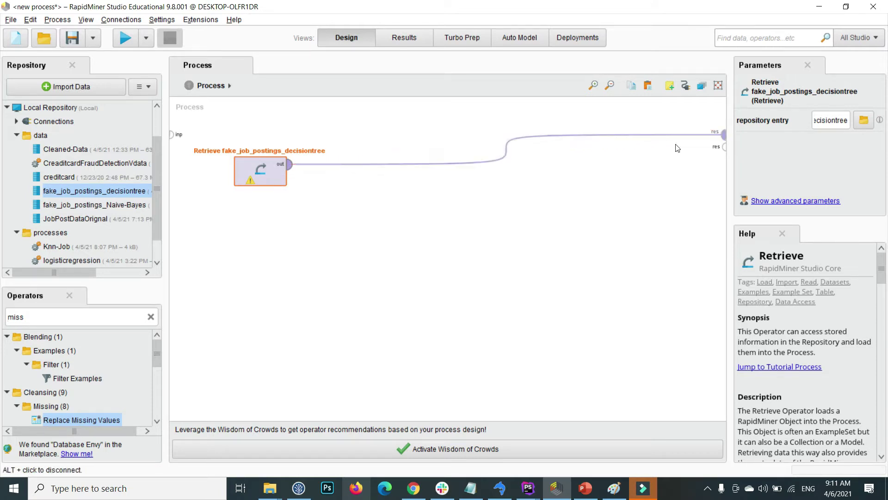
{"action": "left_click", "coordinate": [130, 40]}
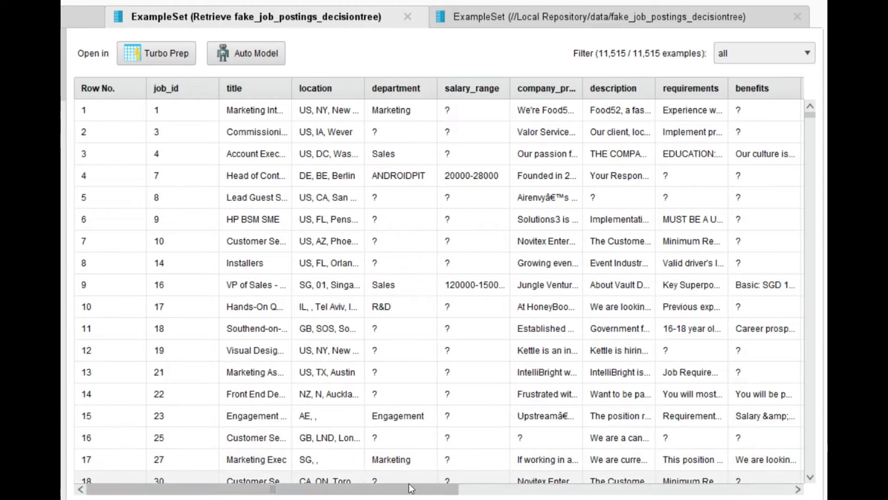
{"action": "left_click_drag", "start_coordinate": [407, 490], "coordinate": [762, 498]}
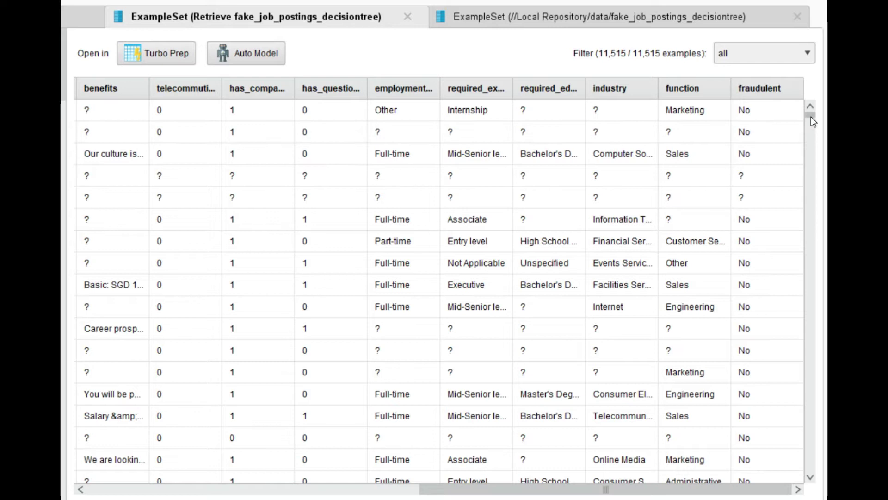
{"action": "scroll", "coordinate": [813, 117], "scroll_direction": "down", "scroll_amount": 3}
{"action": "scroll", "coordinate": [813, 116], "scroll_direction": "up", "scroll_amount": 3}
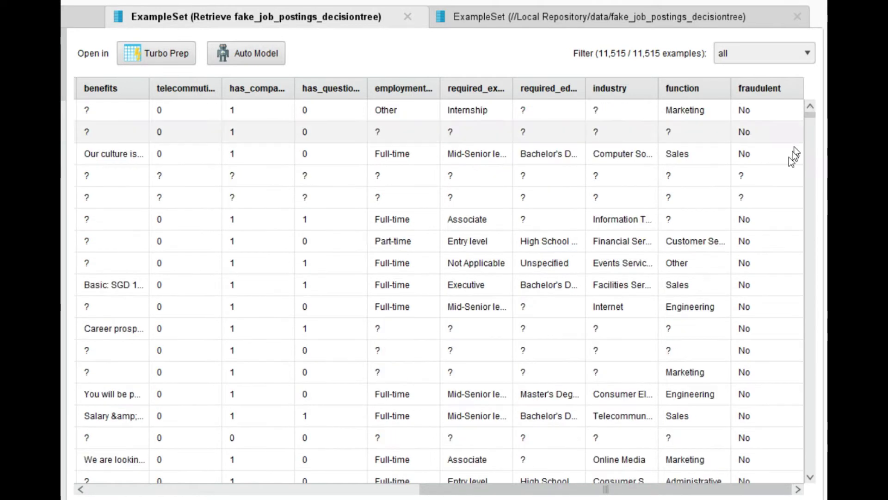
{"action": "left_click", "coordinate": [761, 179]}
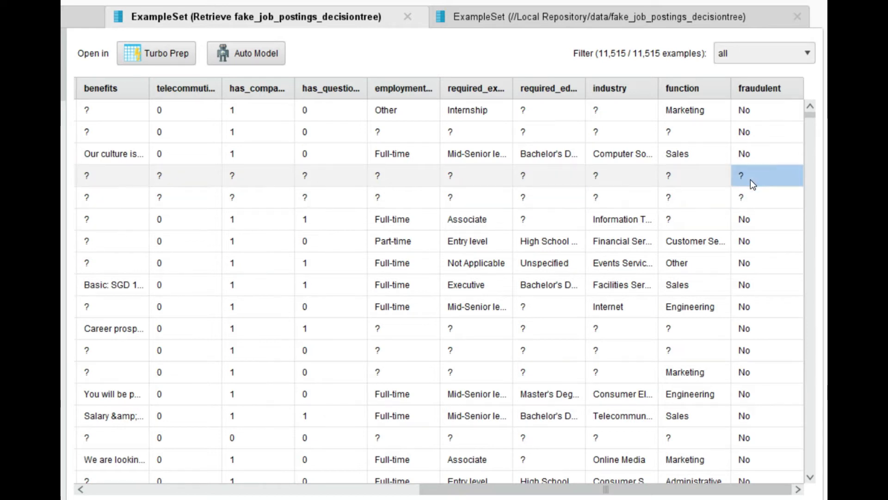
{"action": "left_click", "coordinate": [748, 196]}
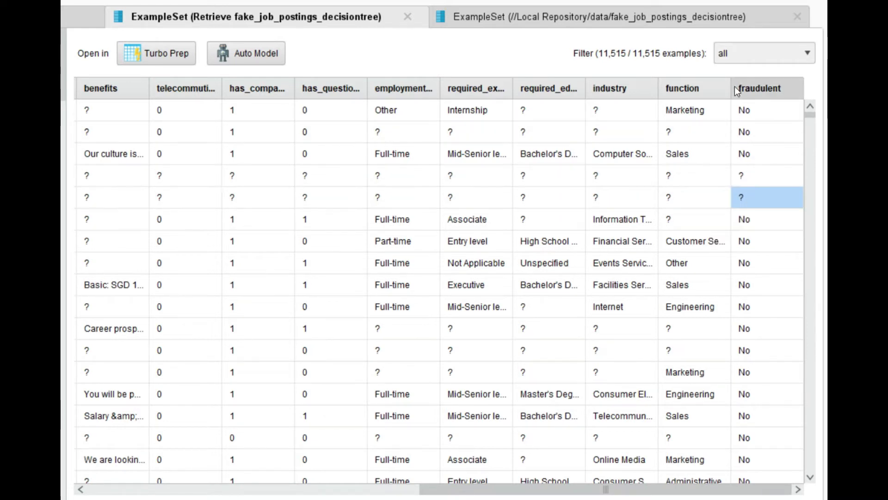
{"action": "left_click", "coordinate": [385, 178]}
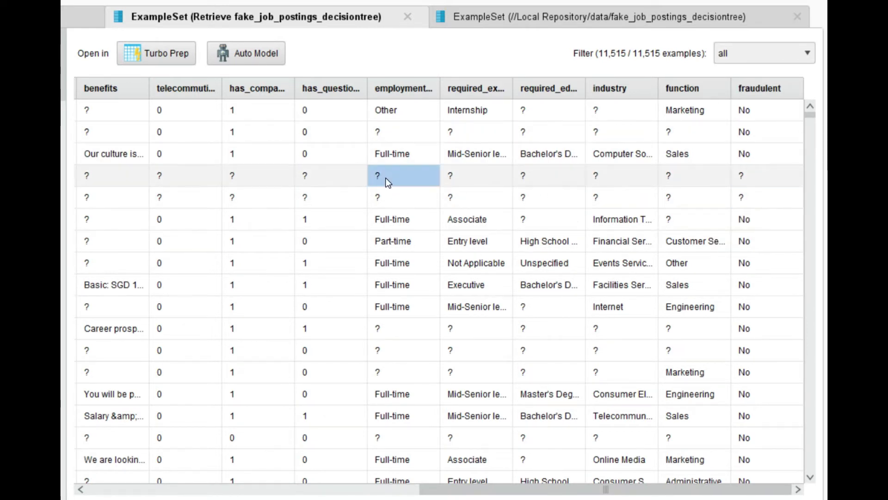
{"action": "left_click", "coordinate": [477, 177]}
{"action": "left_click", "coordinate": [549, 182]}
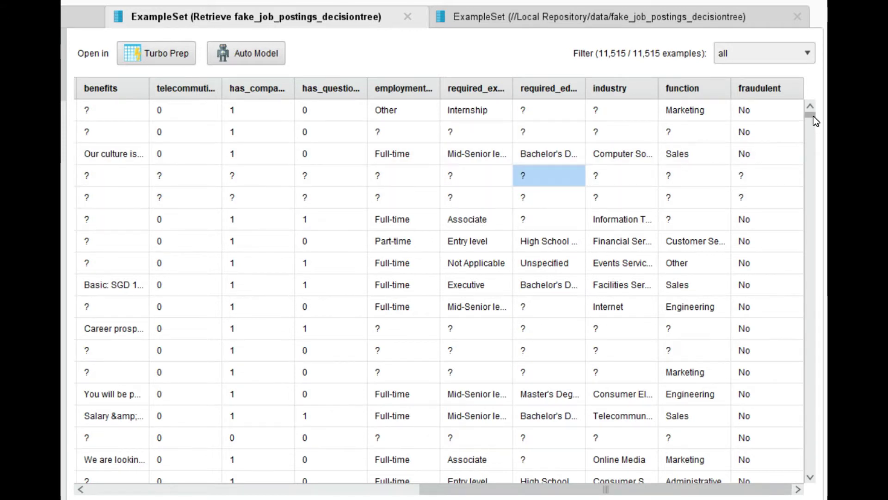
{"action": "left_click_drag", "start_coordinate": [814, 116], "coordinate": [812, 96]}
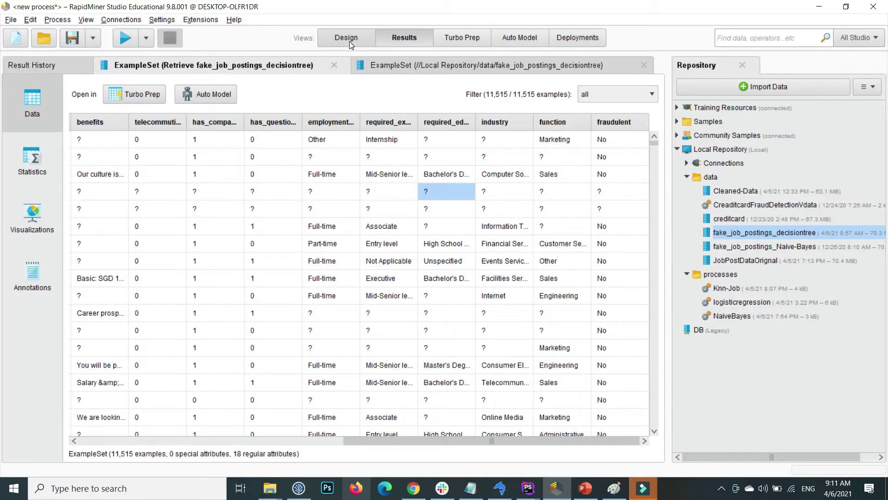
Remove the Retrieve-to-result link and search the operators for 'missing'.
{"action": "left_click", "coordinate": [347, 39]}
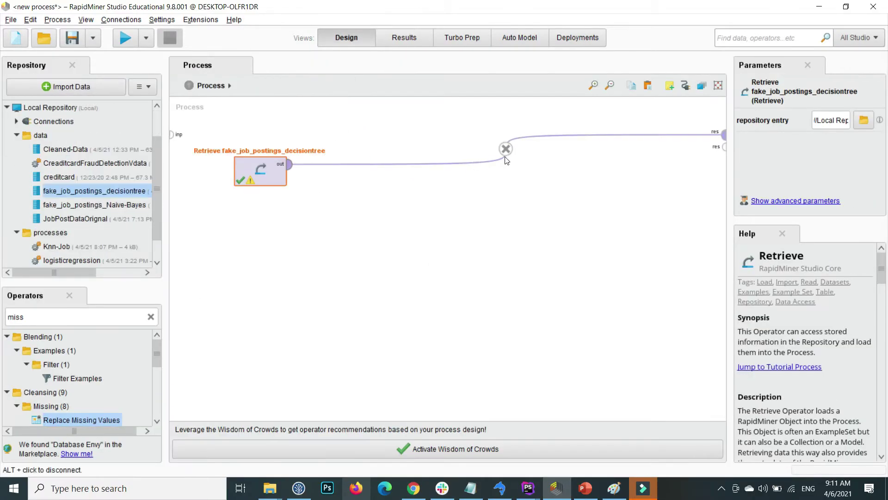
{"action": "left_click", "coordinate": [507, 149]}
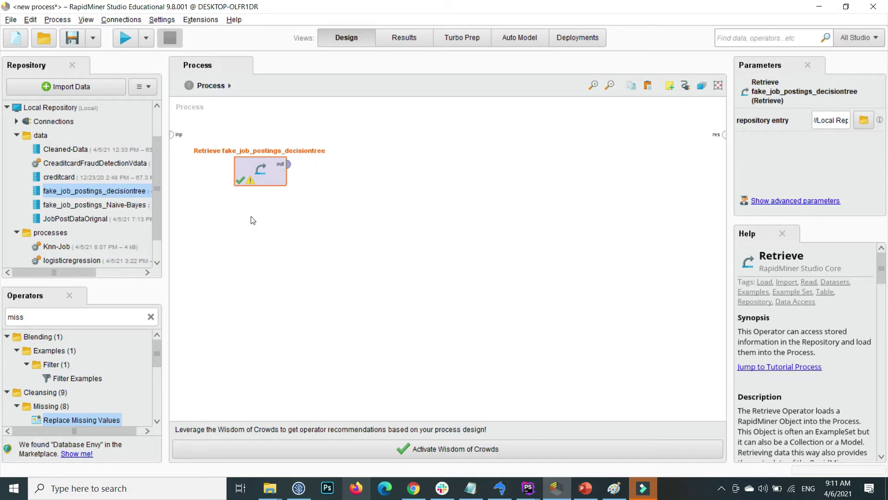
{"action": "left_click", "coordinate": [50, 290]}
{"action": "key", "text": "BackSpace"}
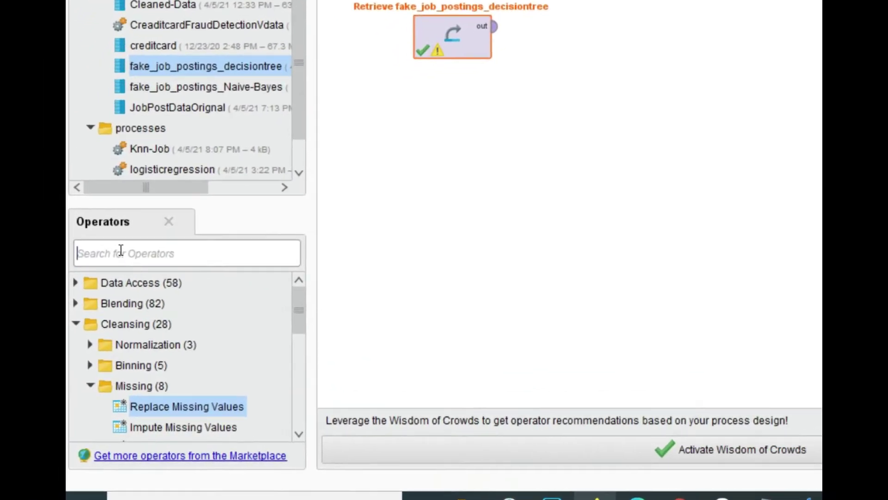
{"action": "type", "text": "missing"}
{"action": "scroll", "coordinate": [181, 325], "scroll_direction": "down", "scroll_amount": 1}
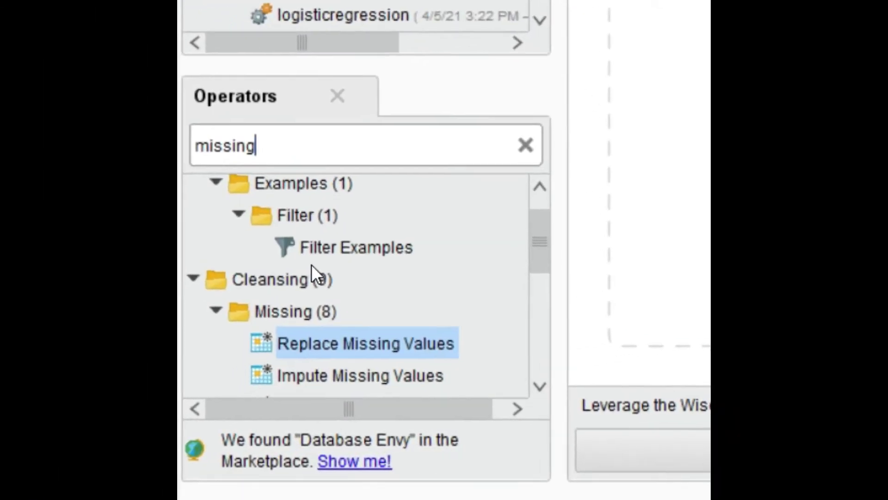
Place Replace Missing Values beside Retrieve and wire Retrieve's output into it.
{"action": "left_click_drag", "start_coordinate": [390, 351], "coordinate": [887, 0]}
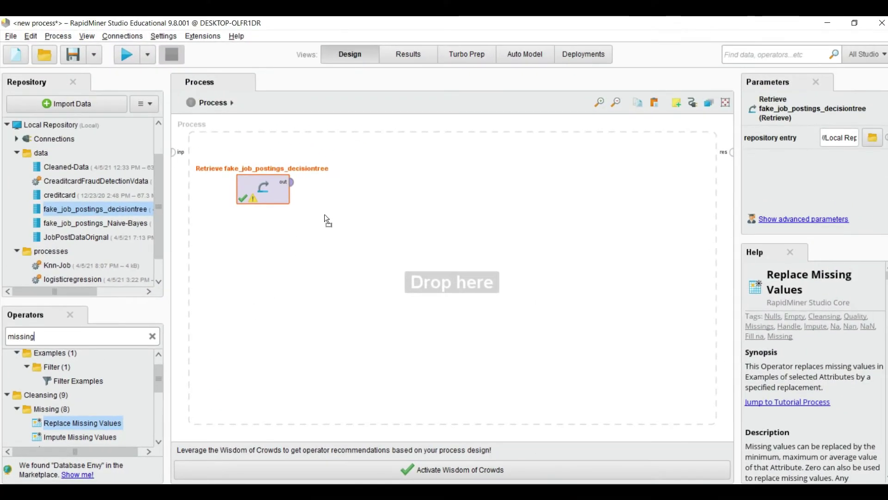
{"action": "left_click_drag", "start_coordinate": [349, 188], "coordinate": [349, 190]}
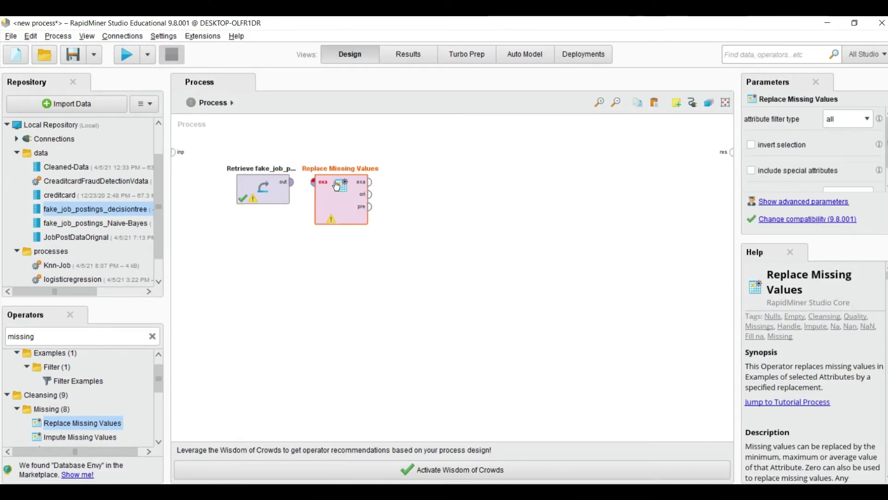
{"action": "left_click_drag", "start_coordinate": [267, 187], "coordinate": [228, 187]}
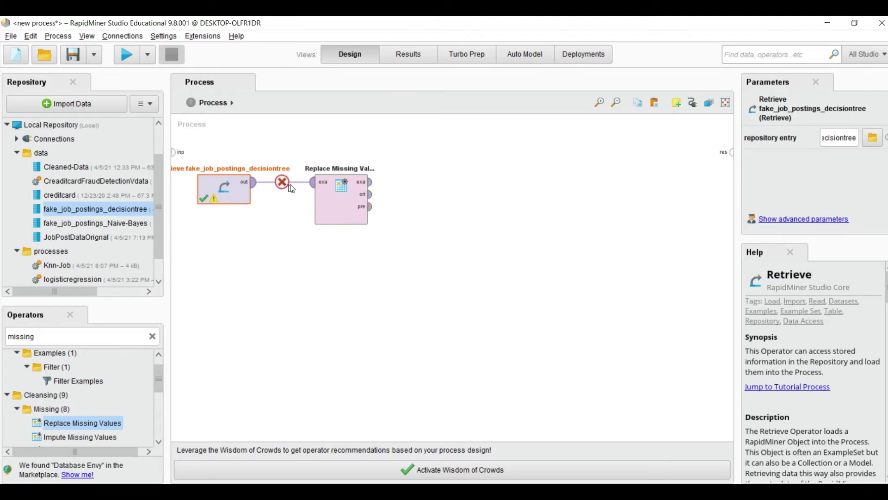
{"action": "left_click_drag", "start_coordinate": [292, 188], "coordinate": [314, 182]}
{"action": "left_click", "coordinate": [344, 186]}
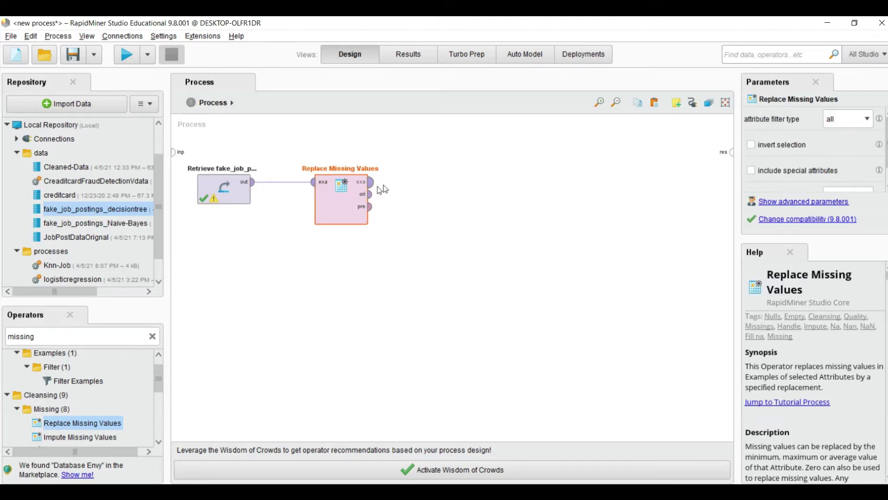
{"action": "left_click", "coordinate": [309, 264]}
{"action": "double_click", "coordinate": [56, 338]}
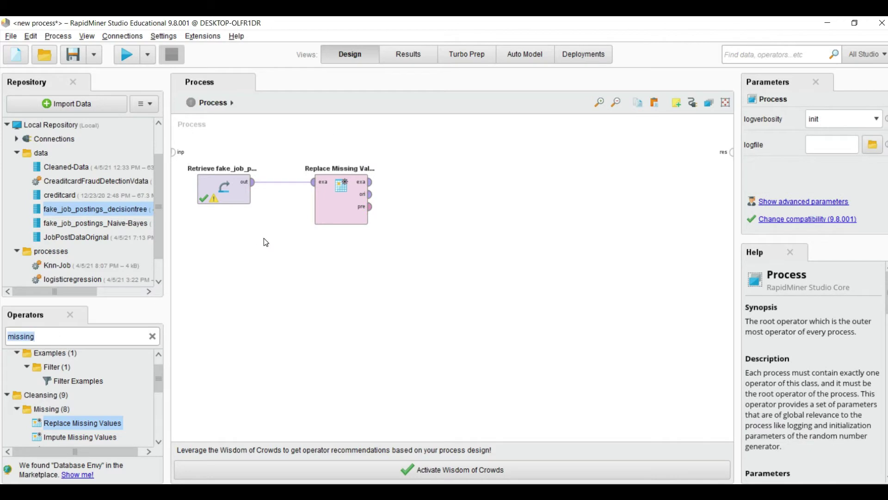
Place a Set Role operator to the right of Replace Missing Values.
{"action": "left_click", "coordinate": [409, 60]}
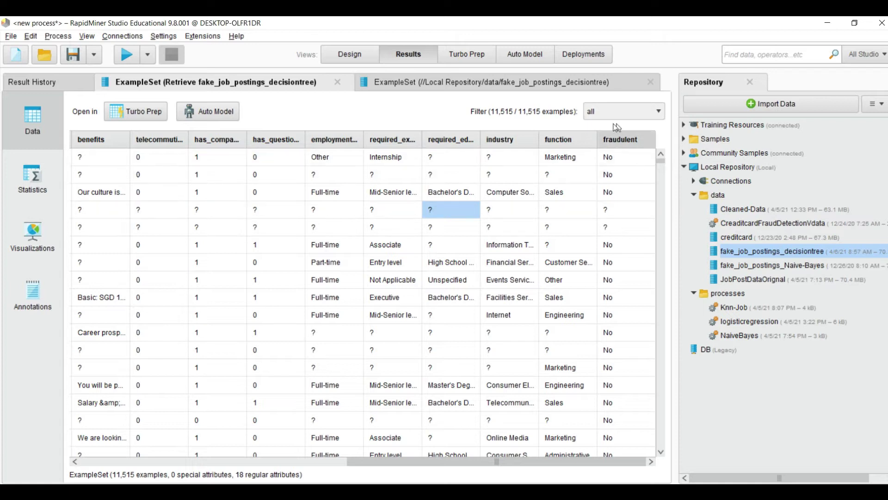
{"action": "left_click", "coordinate": [340, 60]}
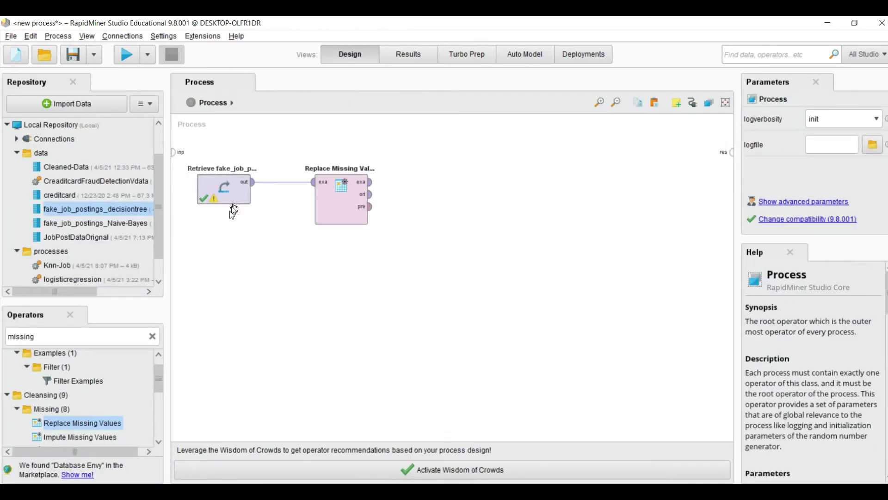
{"action": "double_click", "coordinate": [53, 341]}
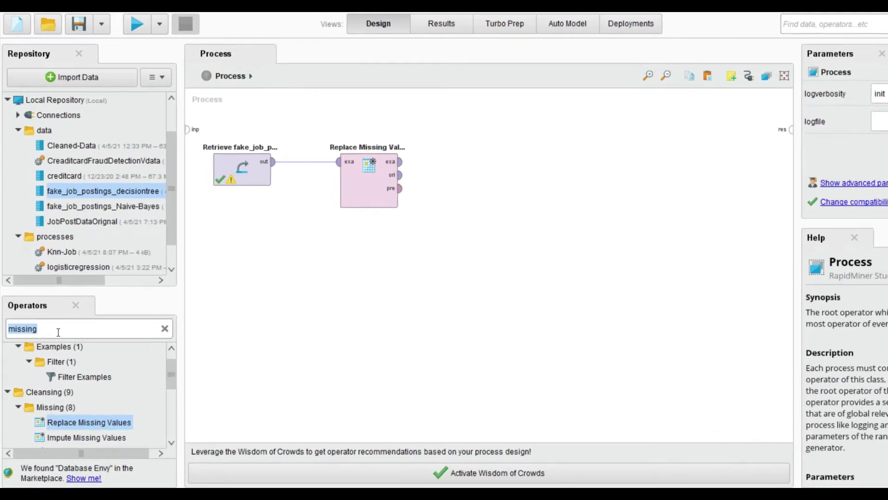
{"action": "type", "text": "set"}
{"action": "type", "text": " ro"}
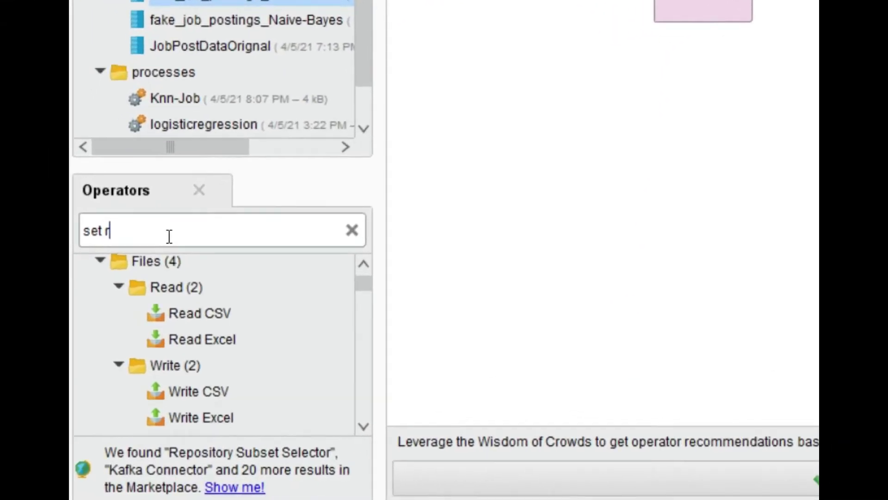
{"action": "type", "text": "le"}
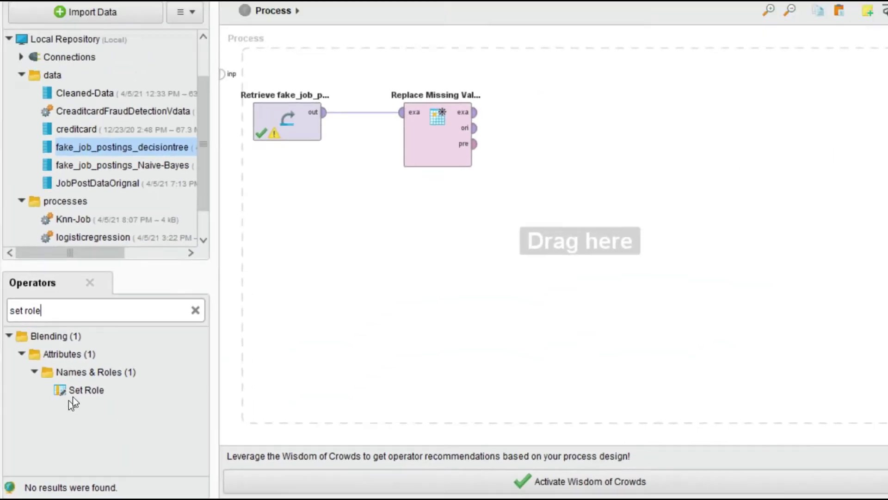
{"action": "left_click_drag", "start_coordinate": [252, 324], "coordinate": [345, 319]}
{"action": "left_click_drag", "start_coordinate": [434, 196], "coordinate": [435, 195]}
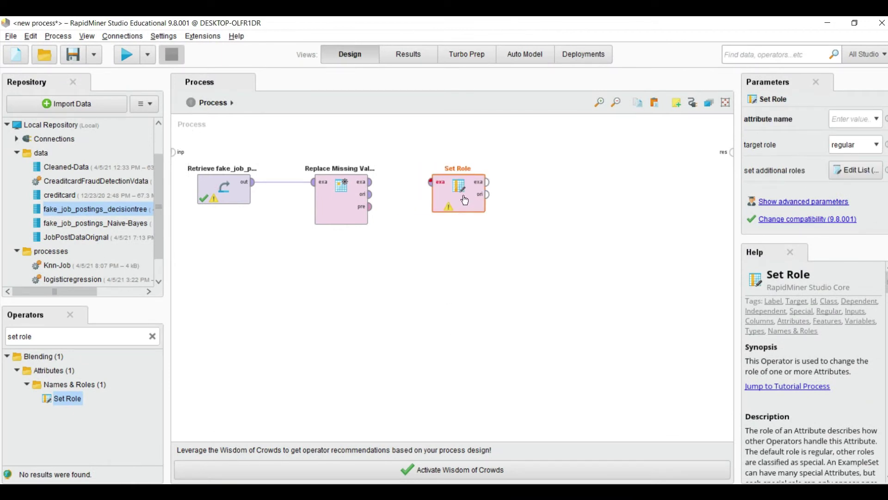
{"action": "left_click", "coordinate": [370, 187]}
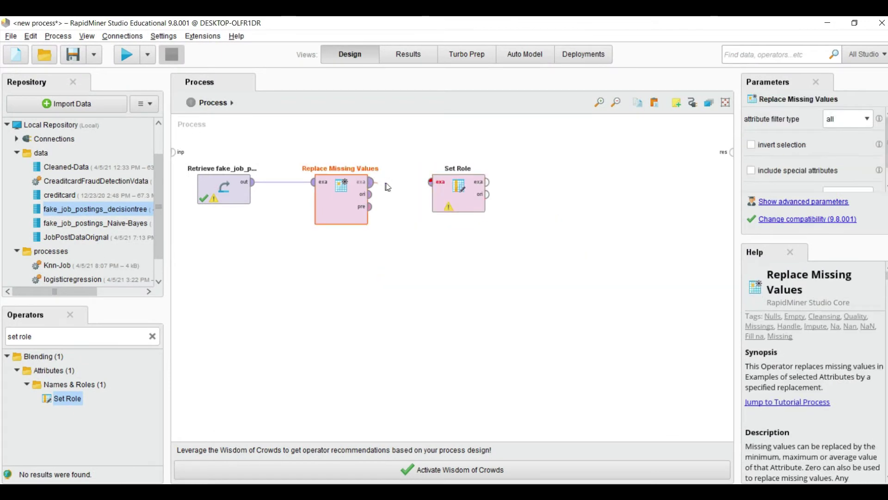
{"action": "left_click", "coordinate": [463, 189]}
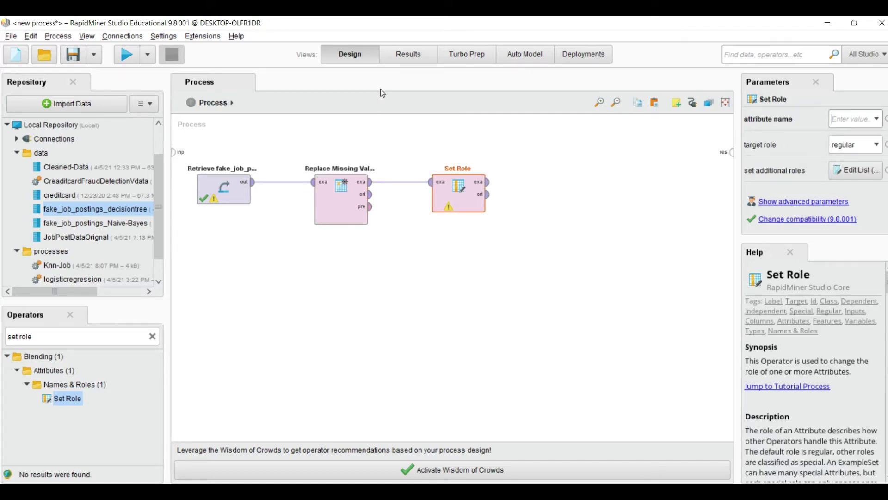
Give the fraudulent attribute the label target role in Set Role.
{"action": "left_click", "coordinate": [407, 54]}
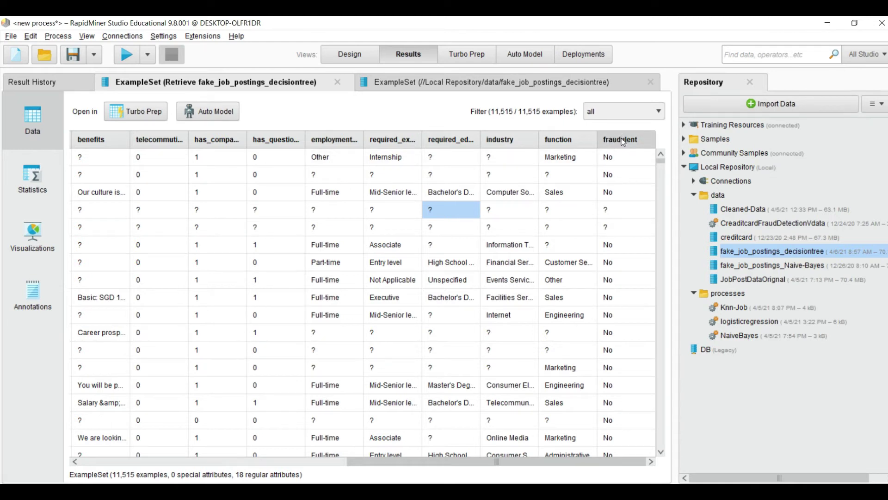
{"action": "left_click", "coordinate": [349, 55]}
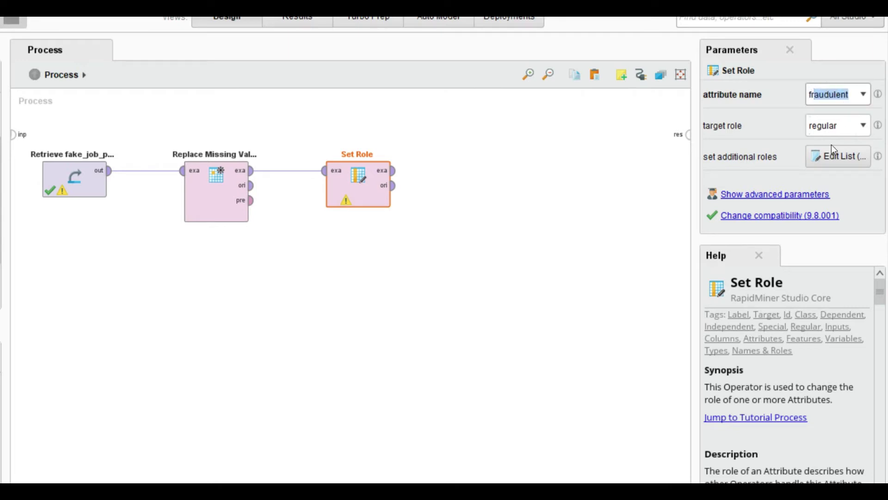
{"action": "left_click", "coordinate": [868, 130]}
{"action": "left_click", "coordinate": [834, 166]}
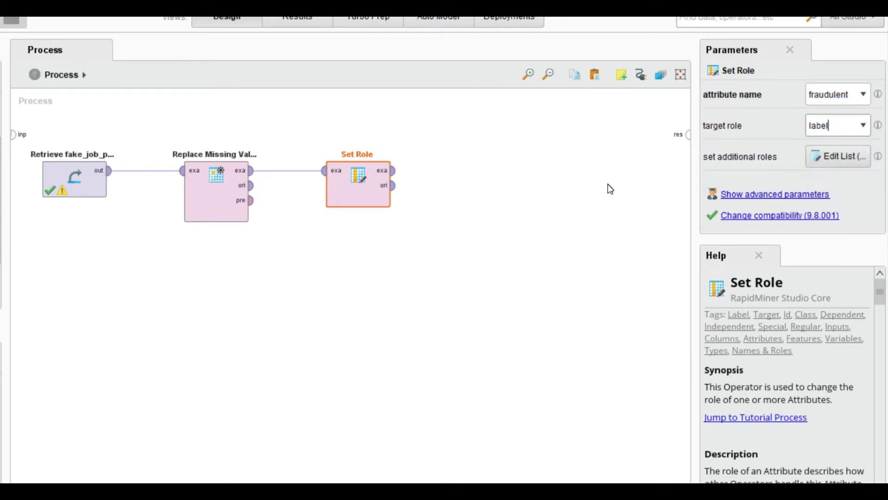
{"action": "left_click", "coordinate": [607, 186]}
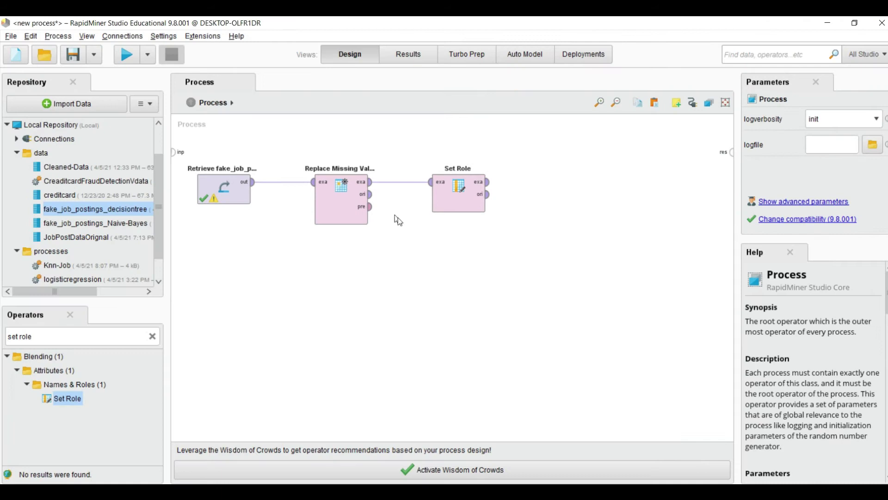
Place a Split Data operator beside Set Role and wire Set Role's output into it.
{"action": "left_click_drag", "start_coordinate": [463, 210], "coordinate": [437, 204]}
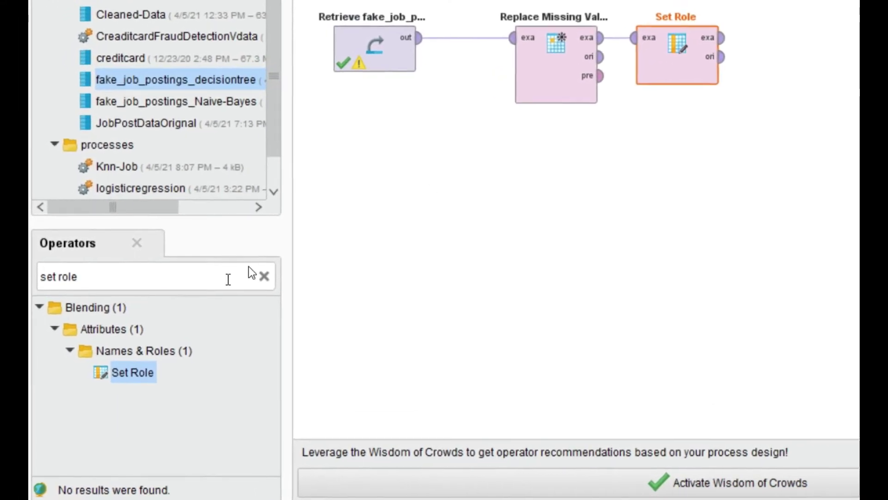
{"action": "left_click", "coordinate": [118, 277]}
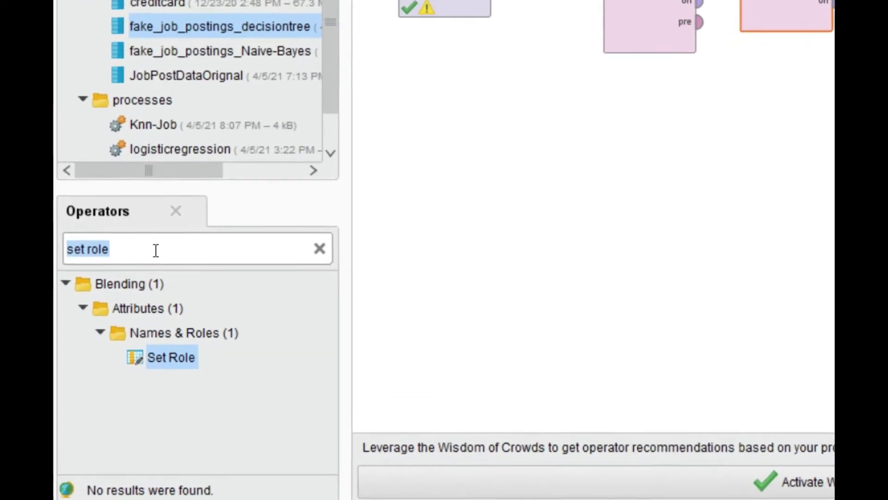
{"action": "type", "text": "split"}
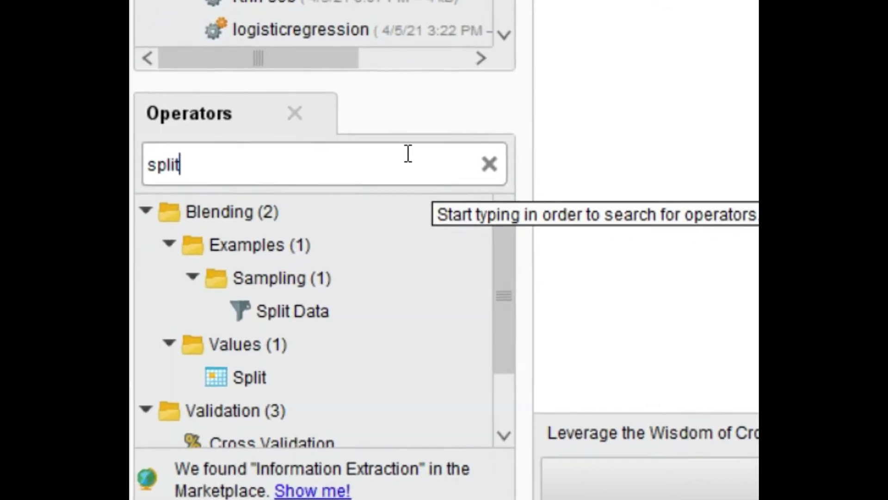
{"action": "left_click", "coordinate": [250, 377]}
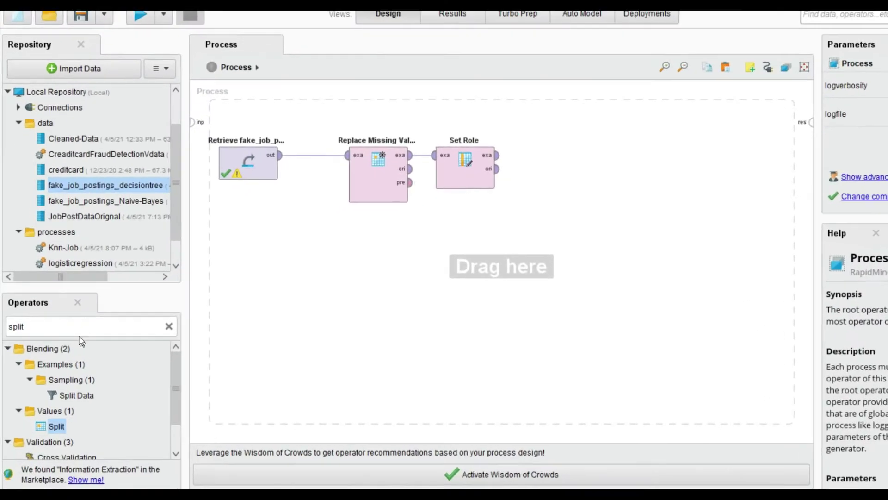
{"action": "left_click", "coordinate": [79, 327]}
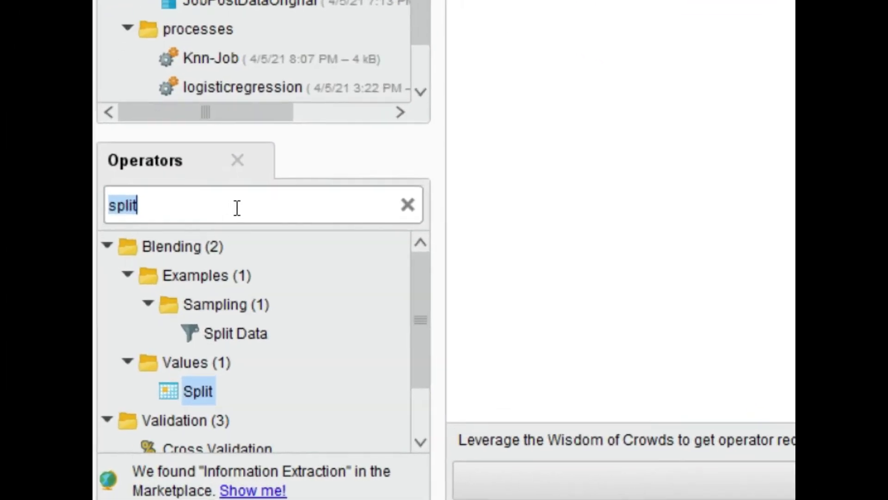
{"action": "type", "text": "d"}
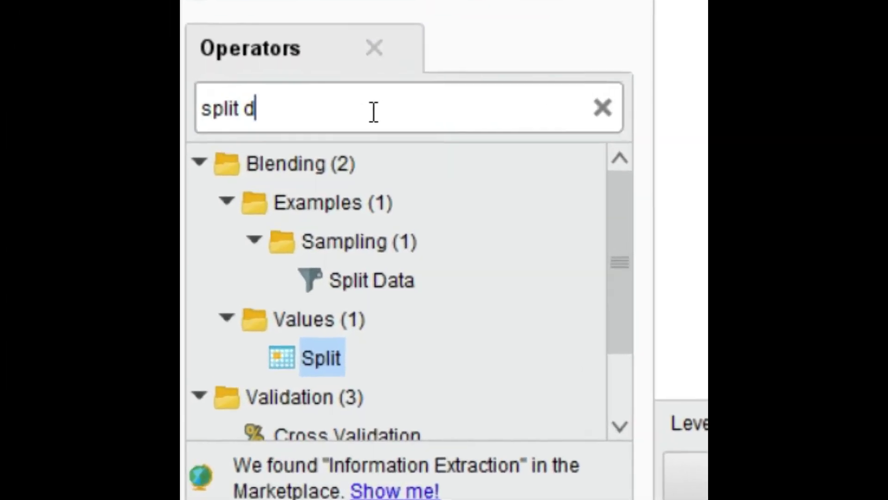
{"action": "type", "text": "ata"}
{"action": "left_click", "coordinate": [372, 279]}
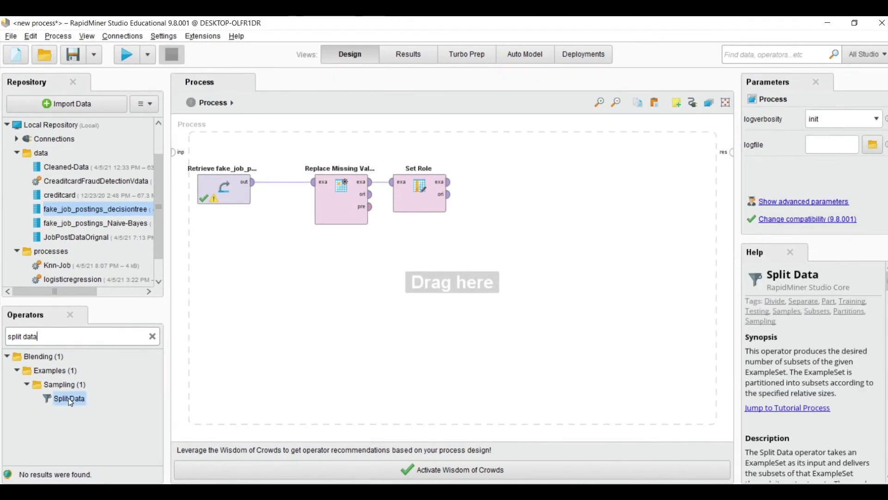
{"action": "left_click_drag", "start_coordinate": [492, 189], "coordinate": [492, 188]}
{"action": "left_click", "coordinate": [451, 186]}
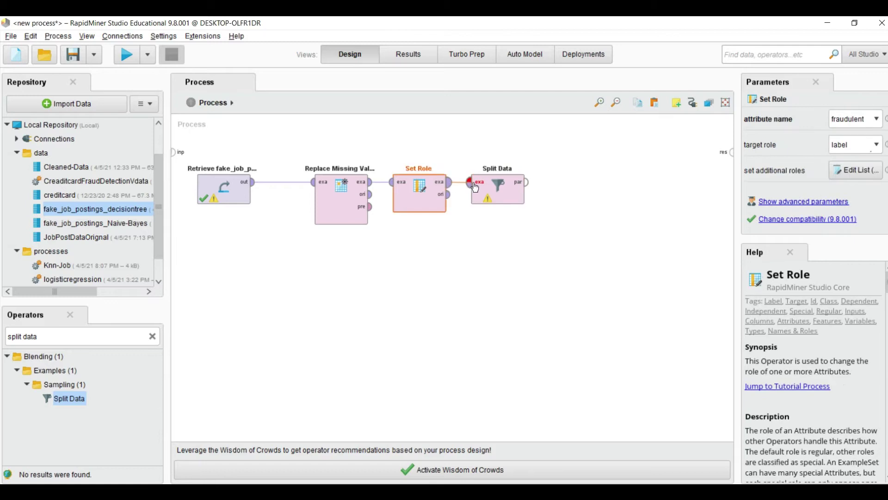
Add partition ratio entries 0.7 and 0.3 to Split Data and confirm them.
{"action": "double_click", "coordinate": [500, 185]}
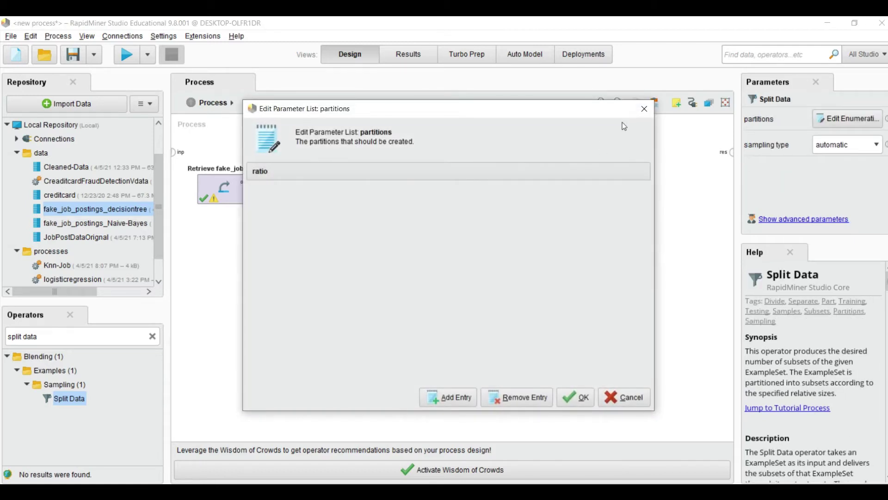
{"action": "left_click", "coordinate": [643, 110]}
{"action": "left_click", "coordinate": [845, 120]}
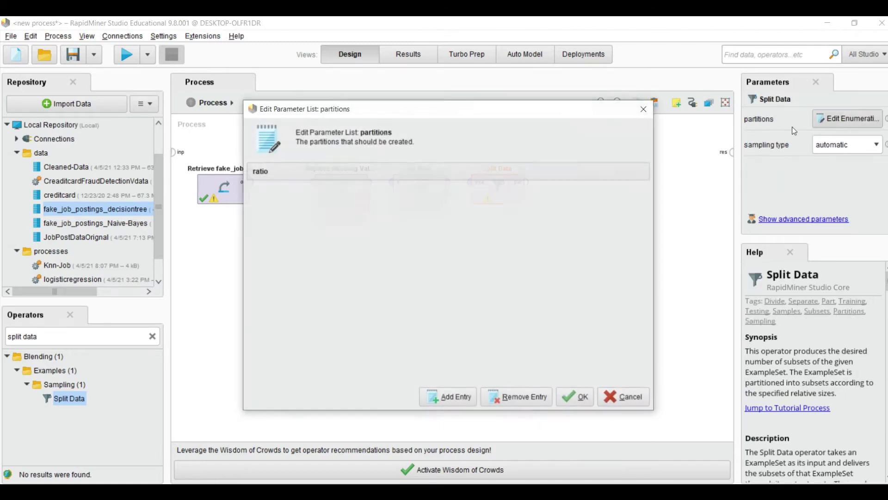
{"action": "left_click", "coordinate": [456, 400]}
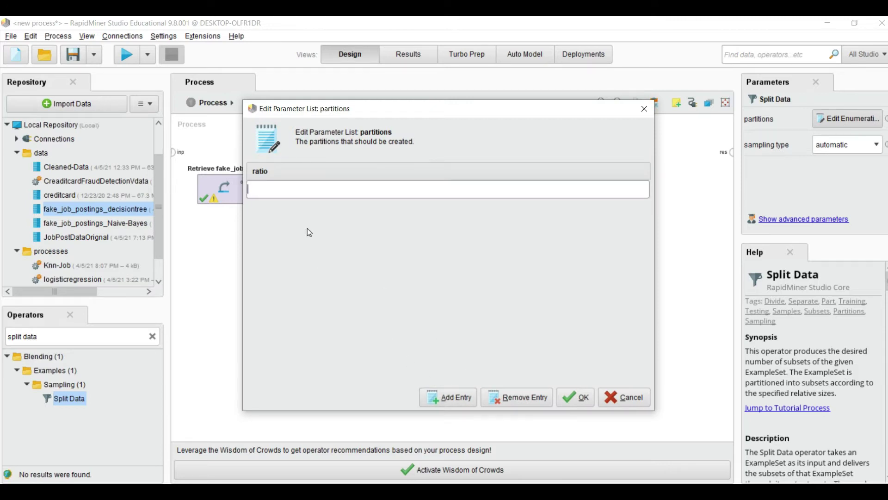
{"action": "type", "text": "0.7"}
{"action": "left_click", "coordinate": [451, 404]}
{"action": "type", "text": "0.3"}
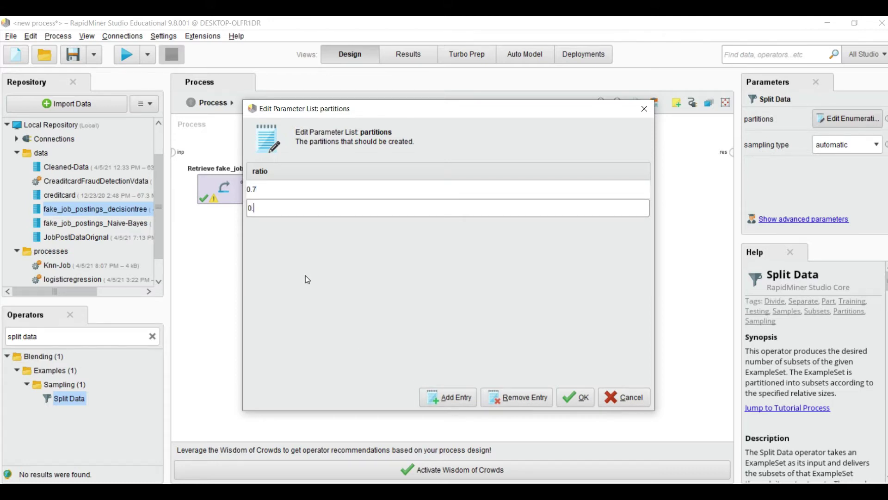
{"action": "left_click", "coordinate": [448, 398]}
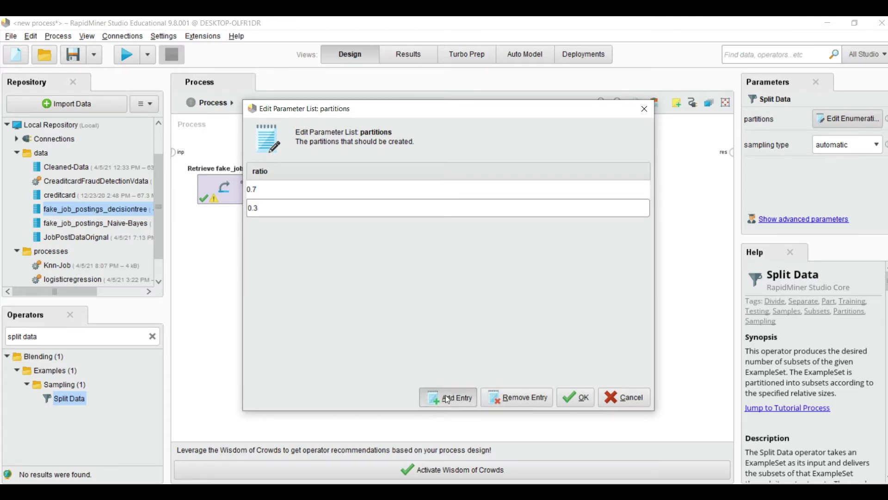
{"action": "left_click", "coordinate": [575, 396]}
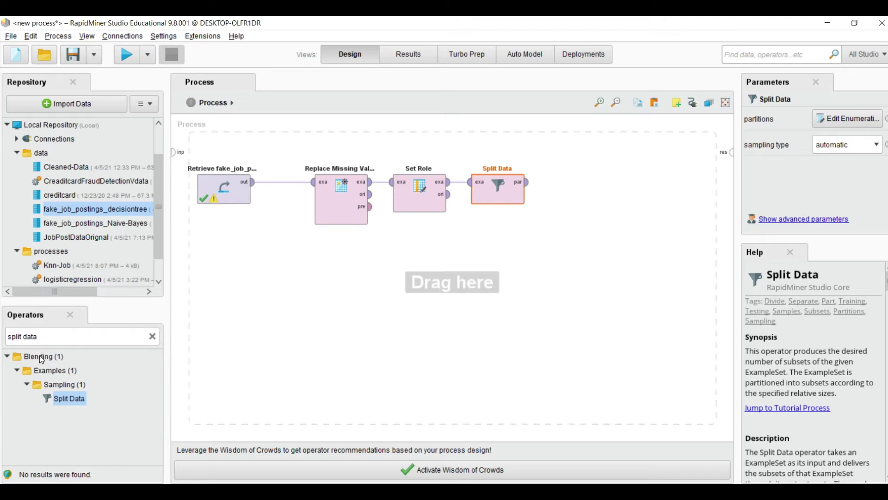
Place a Decision Tree beside Split Data, trained on its first partition.
{"action": "triple_click", "coordinate": [51, 336]}
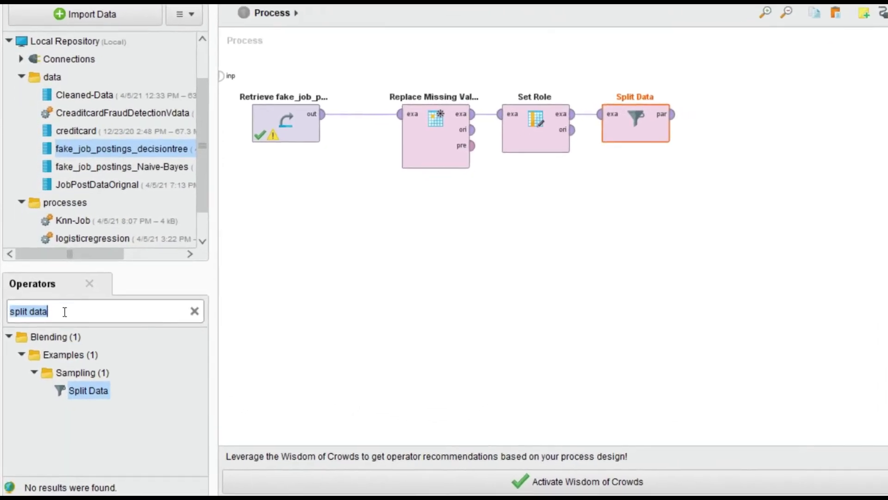
{"action": "type", "text": "deci"}
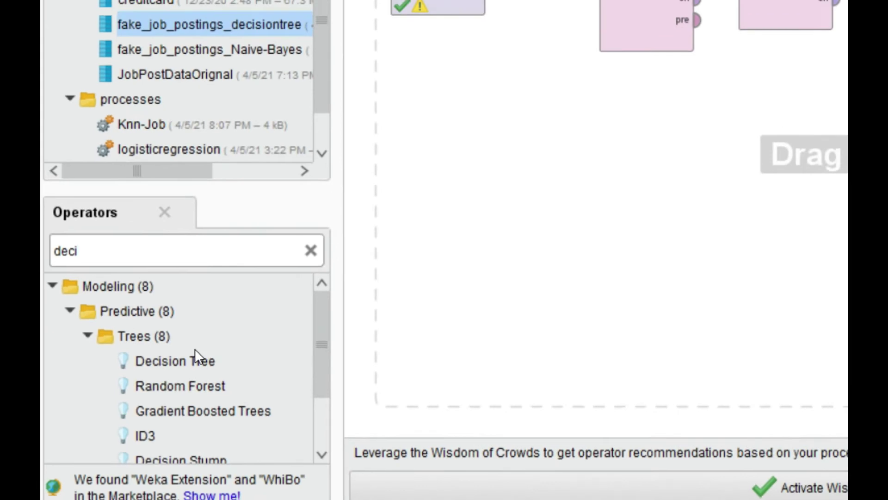
{"action": "left_click_drag", "start_coordinate": [219, 344], "coordinate": [437, 319]}
{"action": "left_click_drag", "start_coordinate": [243, 372], "coordinate": [739, 203]}
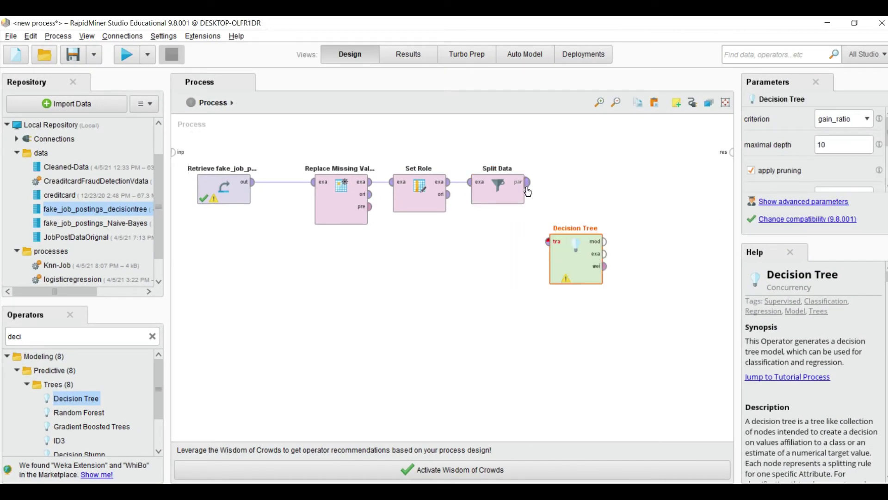
{"action": "left_click_drag", "start_coordinate": [529, 189], "coordinate": [530, 204]}
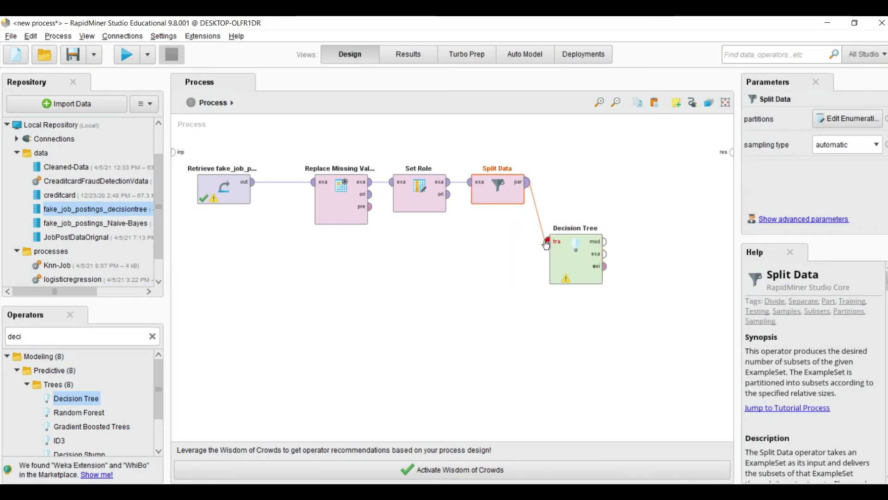
{"action": "left_click_drag", "start_coordinate": [546, 245], "coordinate": [548, 245]}
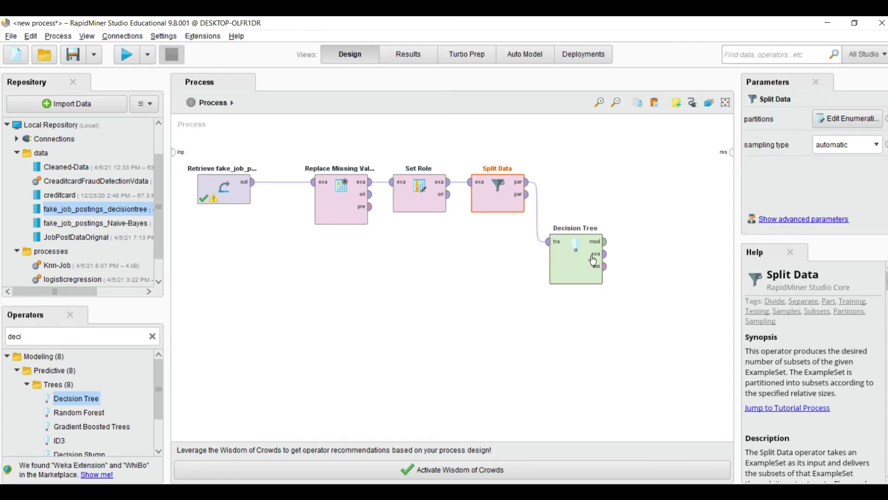
{"action": "left_click", "coordinate": [569, 264]}
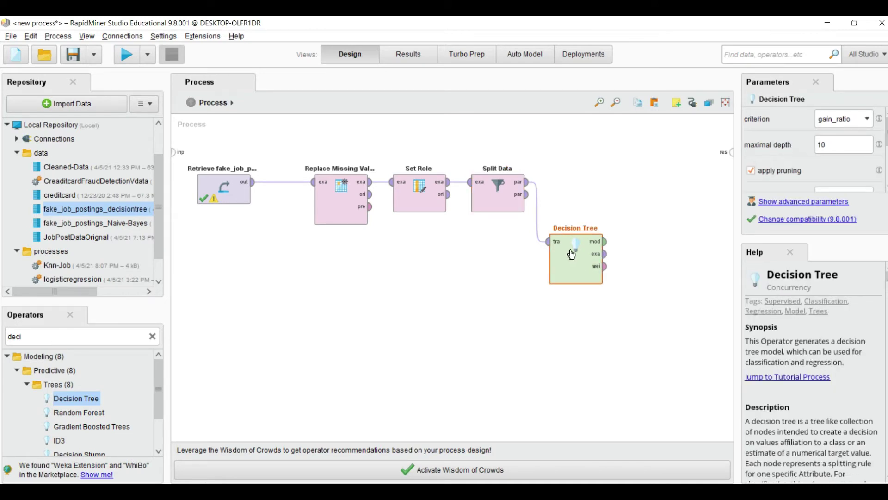
{"action": "left_click_drag", "start_coordinate": [572, 254], "coordinate": [572, 238]}
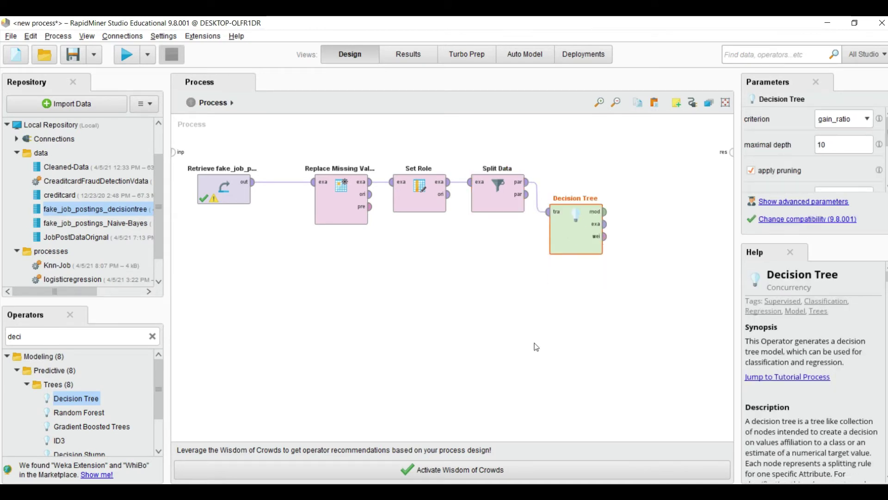
Place an Apply Model operator below the Decision Tree.
{"action": "double_click", "coordinate": [38, 335]}
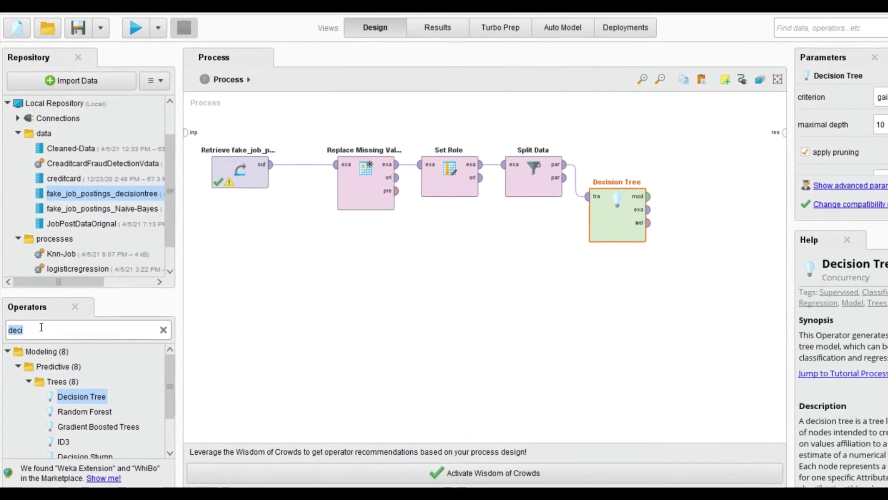
{"action": "type", "text": "appl"}
{"action": "scroll", "coordinate": [76, 415], "scroll_direction": "down", "scroll_amount": 3}
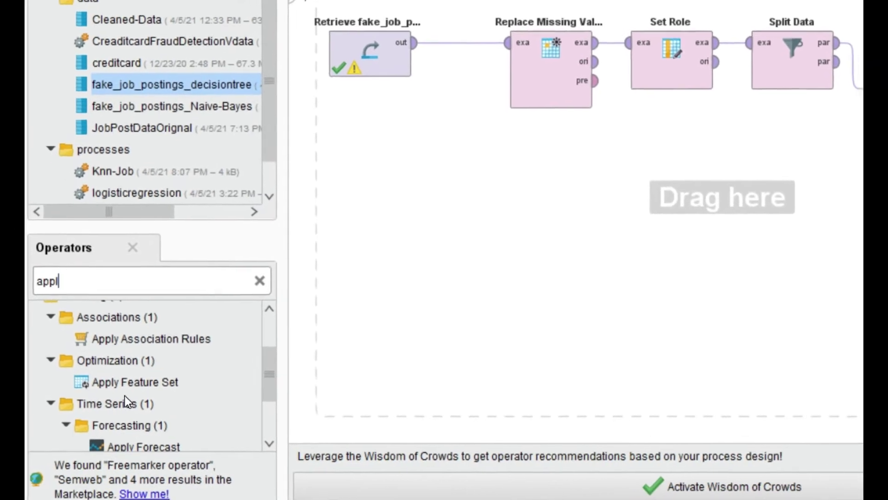
{"action": "scroll", "coordinate": [103, 416], "scroll_direction": "down", "scroll_amount": 2}
{"action": "scroll", "coordinate": [153, 408], "scroll_direction": "down", "scroll_amount": 1}
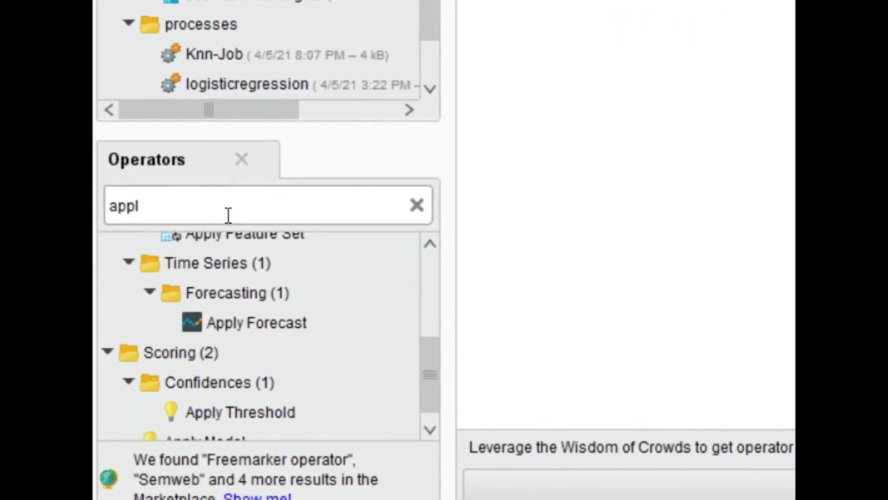
{"action": "type", "text": "y mode"}
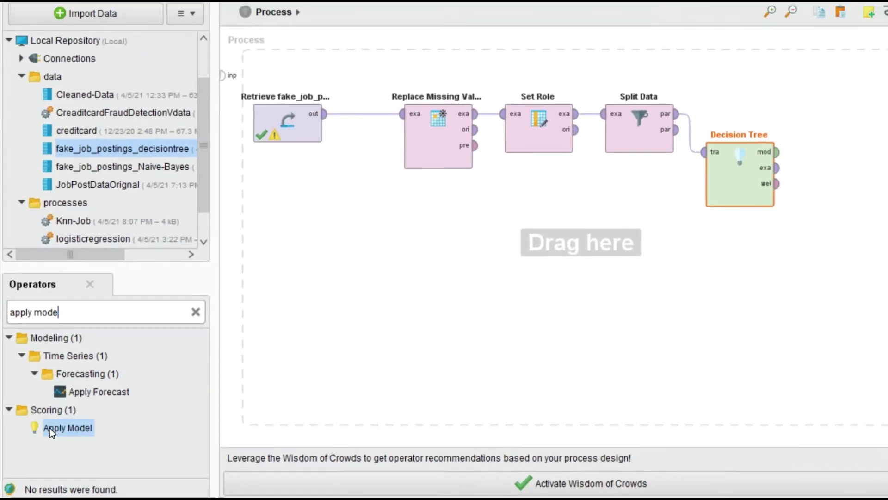
{"action": "left_click_drag", "start_coordinate": [276, 380], "coordinate": [621, 309]}
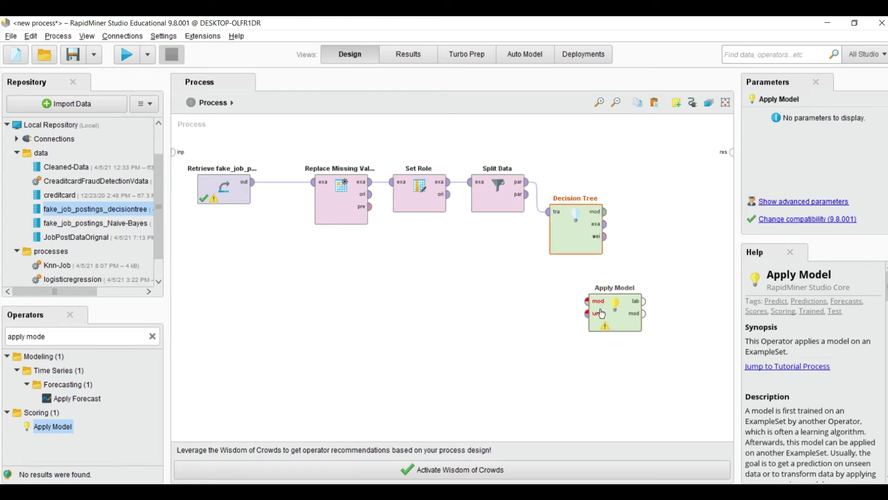
{"action": "left_click_drag", "start_coordinate": [604, 314], "coordinate": [643, 315]}
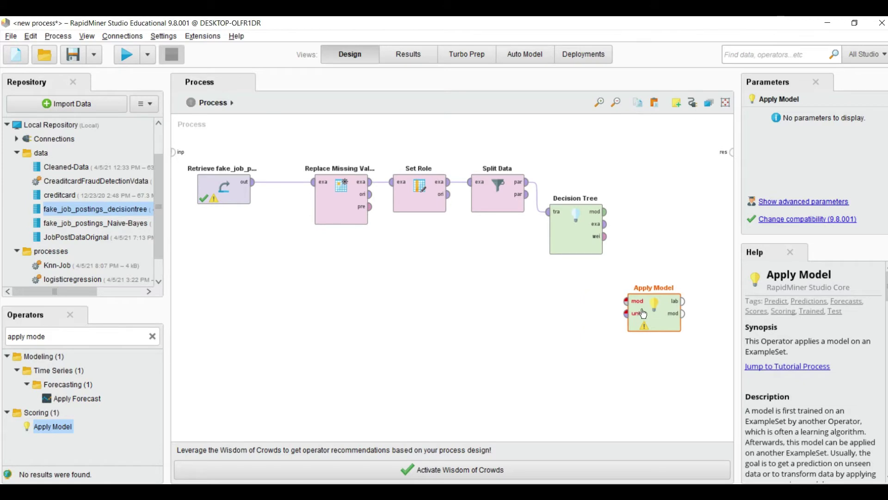
Feed the Decision Tree model into Apply Model and move Split Data beneath Set Role.
{"action": "left_click_drag", "start_coordinate": [605, 212], "coordinate": [628, 304]}
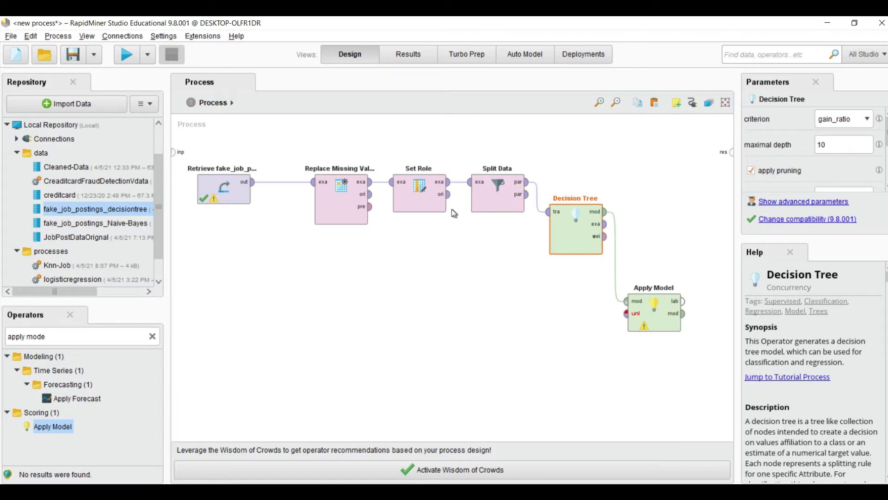
{"action": "left_click", "coordinate": [498, 201]}
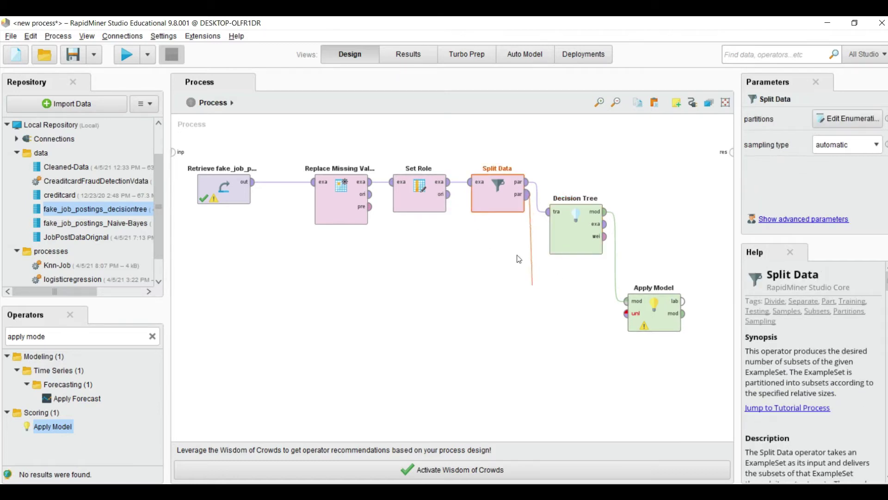
{"action": "left_click_drag", "start_coordinate": [506, 207], "coordinate": [625, 314]}
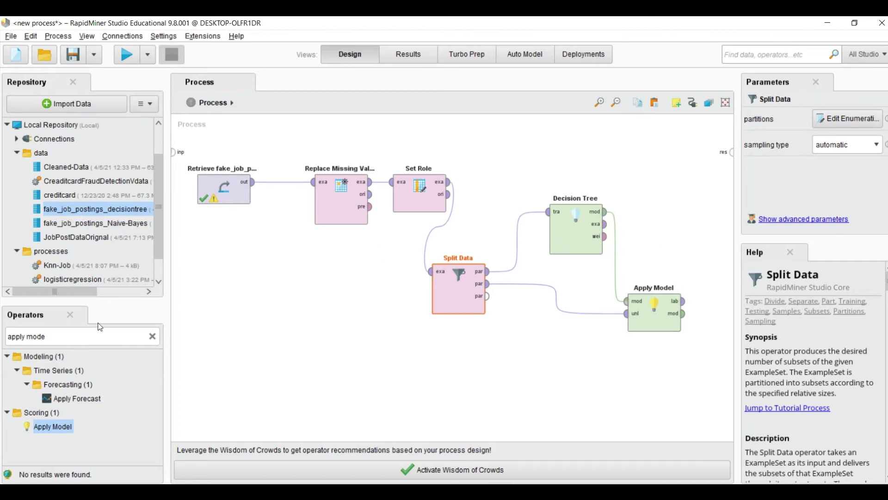
Add a Performance (Classification) operator and rearrange the operators around Decision Tree.
{"action": "triple_click", "coordinate": [81, 338]}
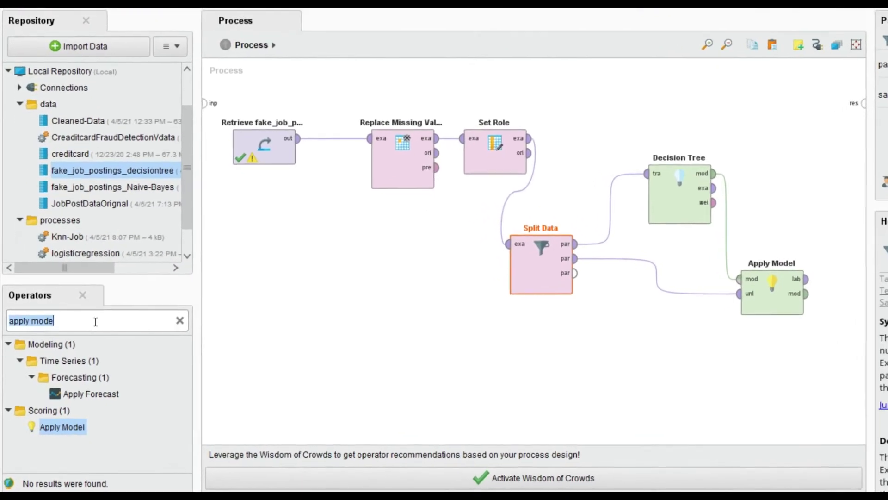
{"action": "type", "text": "a"}
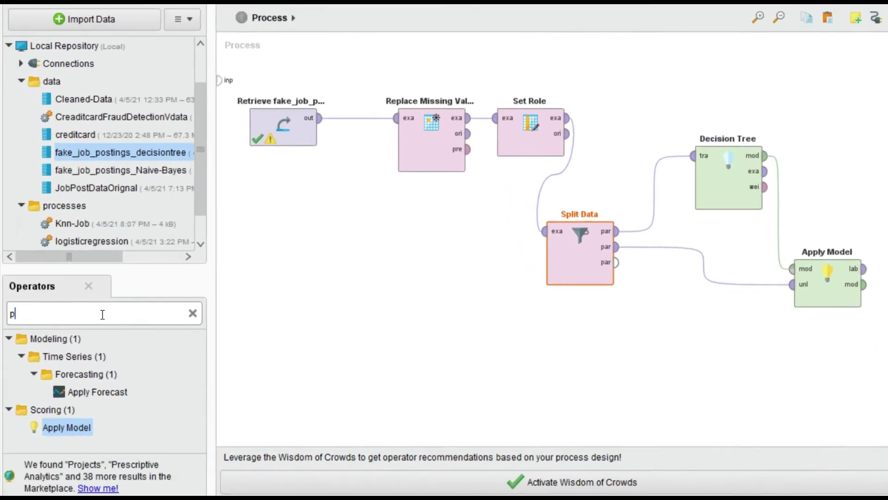
{"action": "key", "text": "BackSpace"}
{"action": "type", "text": "perf"}
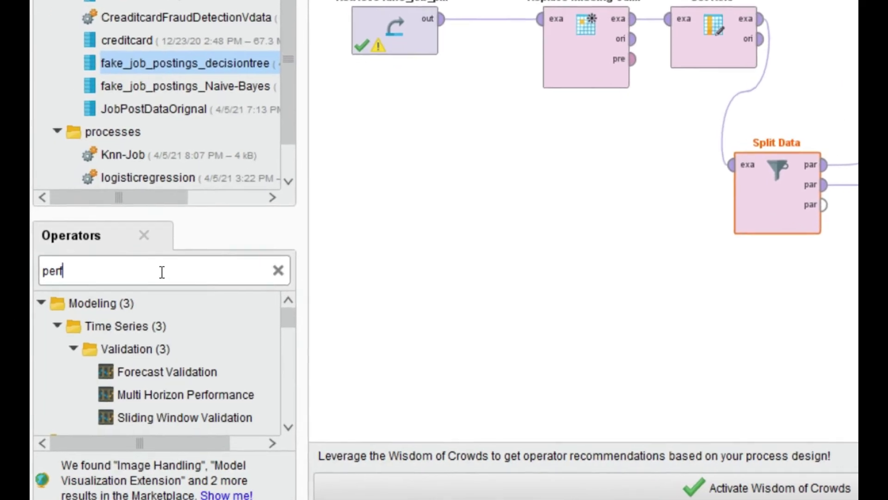
{"action": "type", "text": "orm"}
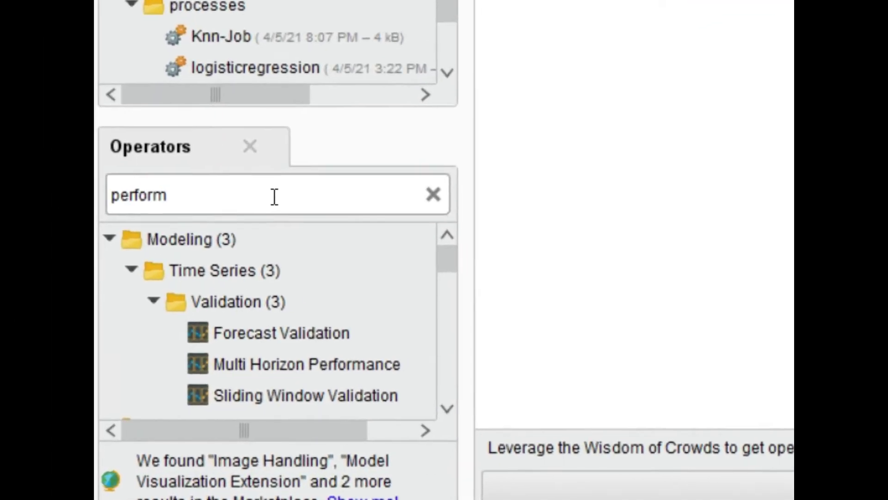
{"action": "scroll", "coordinate": [203, 324], "scroll_direction": "down", "scroll_amount": 3}
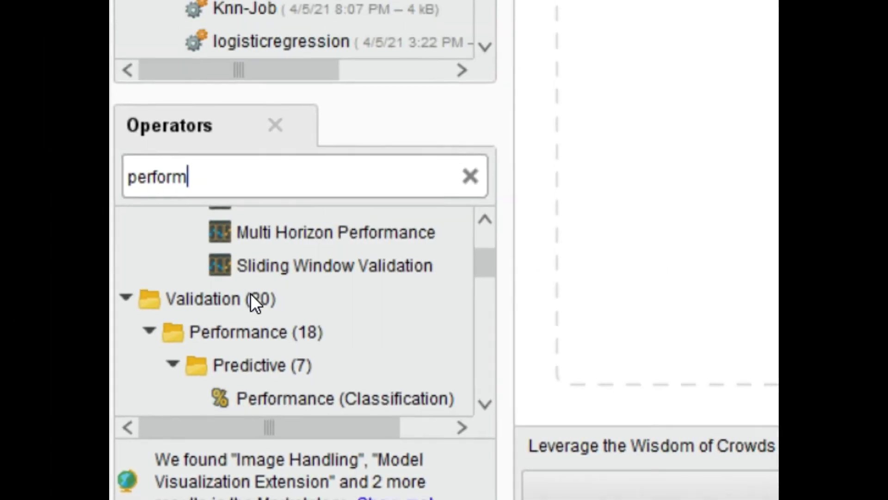
{"action": "scroll", "coordinate": [251, 293], "scroll_direction": "down", "scroll_amount": 1}
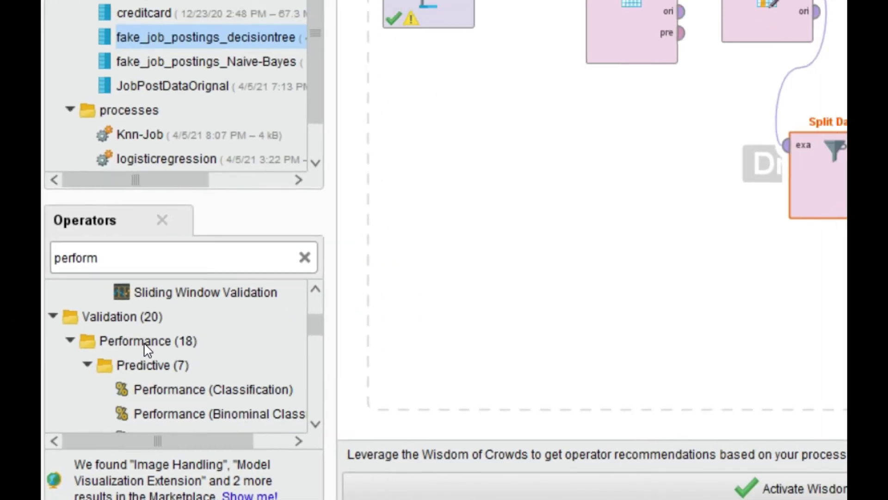
{"action": "left_click_drag", "start_coordinate": [323, 399], "coordinate": [679, 216]}
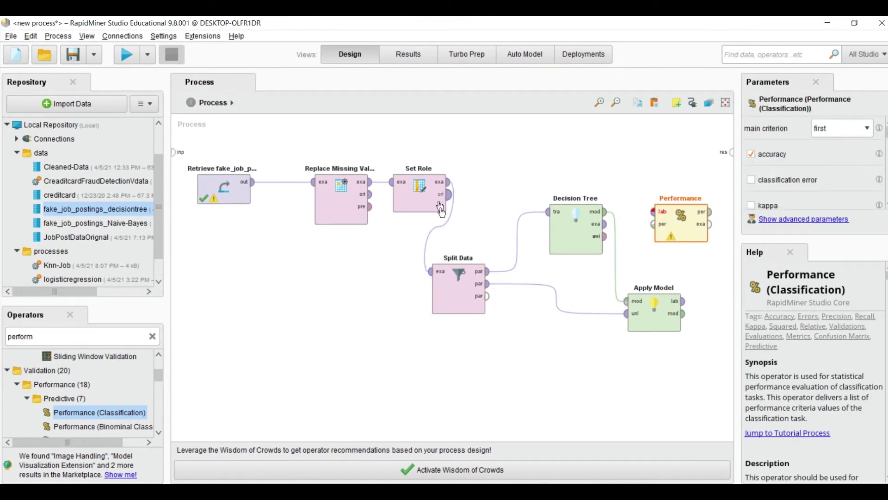
{"action": "left_click_drag", "start_coordinate": [457, 290], "coordinate": [419, 290]}
{"action": "left_click_drag", "start_coordinate": [571, 240], "coordinate": [532, 183]}
{"action": "left_click_drag", "start_coordinate": [680, 227], "coordinate": [654, 196]}
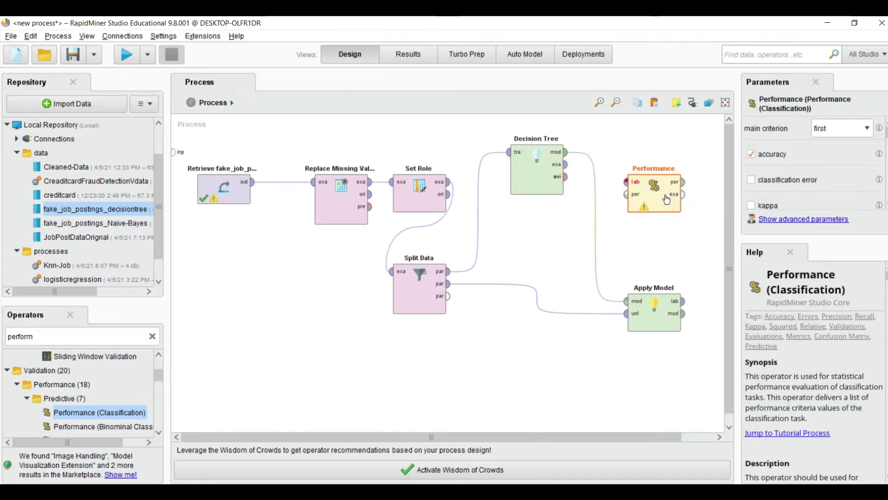
{"action": "mouse_move", "coordinate": [654, 310]}
{"action": "left_mouse_down"}
{"action": "mouse_move", "coordinate": [615, 313]}
{"action": "mouse_move", "coordinate": [616, 257]}
{"action": "mouse_move", "coordinate": [572, 253]}
{"action": "mouse_move", "coordinate": [607, 239]}
{"action": "mouse_move", "coordinate": [627, 182]}
{"action": "left_mouse_up"}
Wire Apply Model's labelled data into Performance, and the performance and model outputs to results.
{"action": "left_click", "coordinate": [652, 217]}
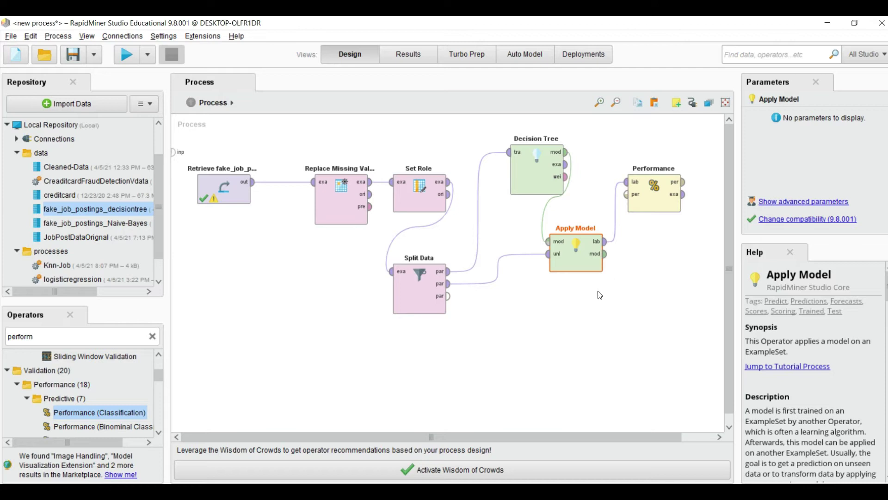
{"action": "left_click_drag", "start_coordinate": [683, 187], "coordinate": [722, 152]}
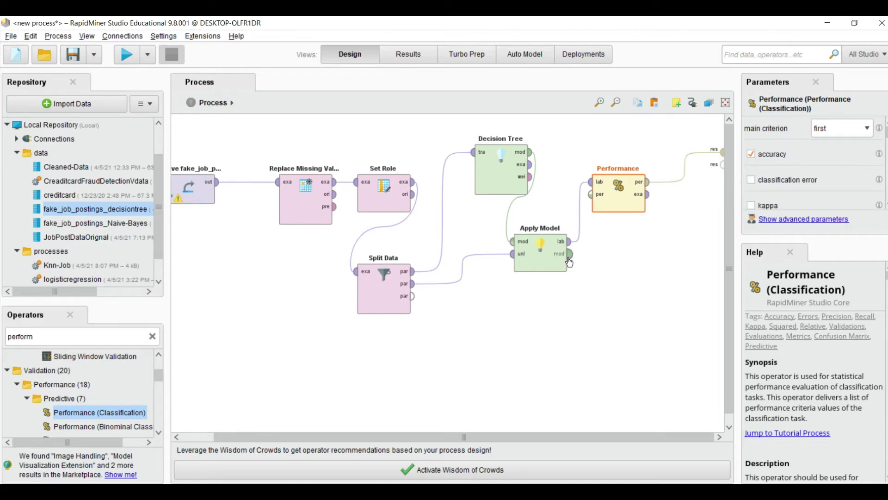
{"action": "left_click_drag", "start_coordinate": [569, 254], "coordinate": [722, 165]}
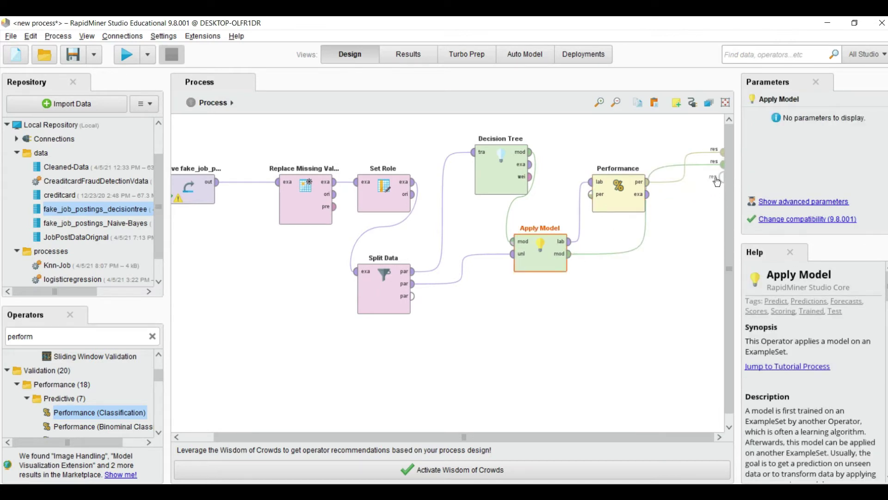
{"action": "left_click_drag", "start_coordinate": [618, 188], "coordinate": [562, 155]}
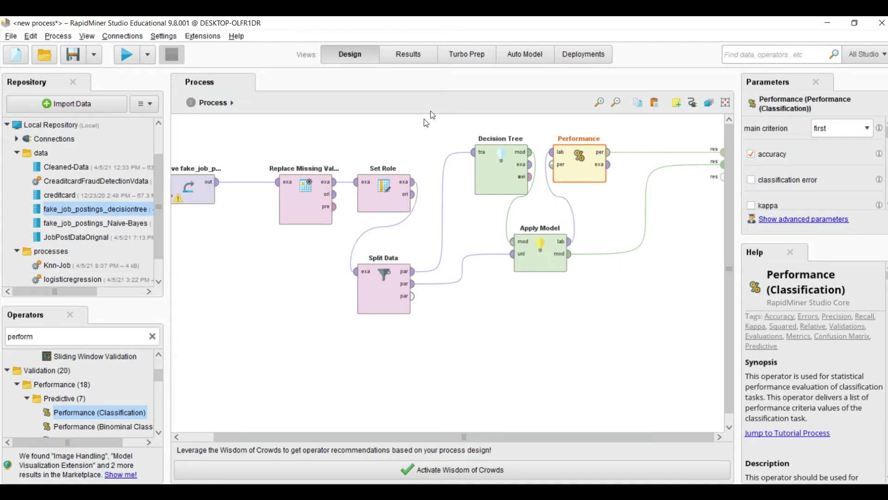
Run the complete decision-tree process.
{"action": "left_click", "coordinate": [206, 194]}
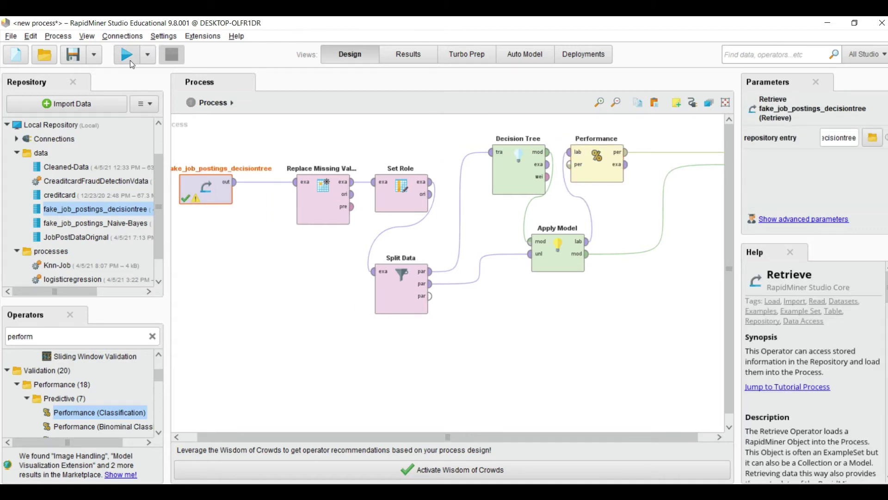
{"action": "left_click_drag", "start_coordinate": [332, 435], "coordinate": [312, 437]}
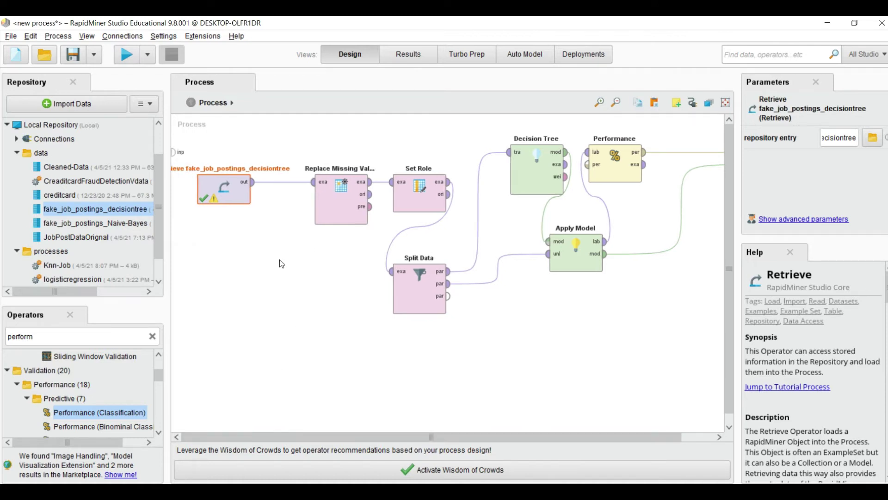
{"action": "left_click", "coordinate": [125, 56]}
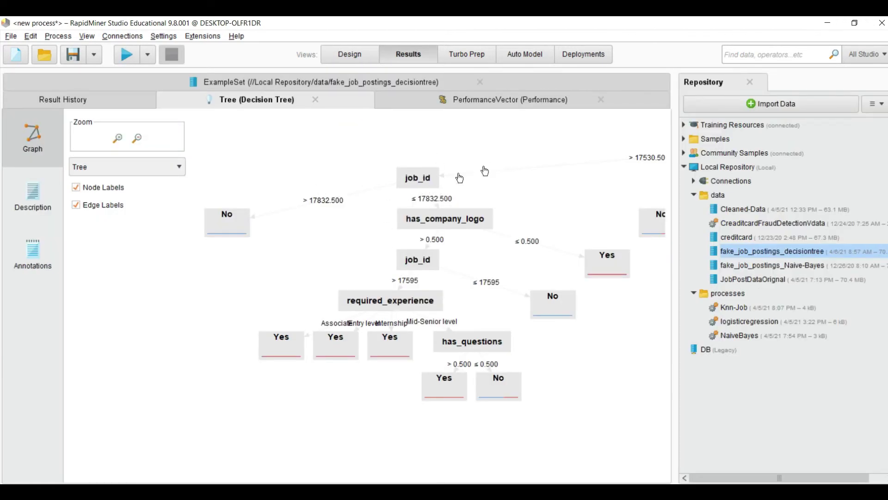
Zoom and pan the decision tree graph around the root job_id node.
{"action": "left_click_drag", "start_coordinate": [460, 175], "coordinate": [540, 191]}
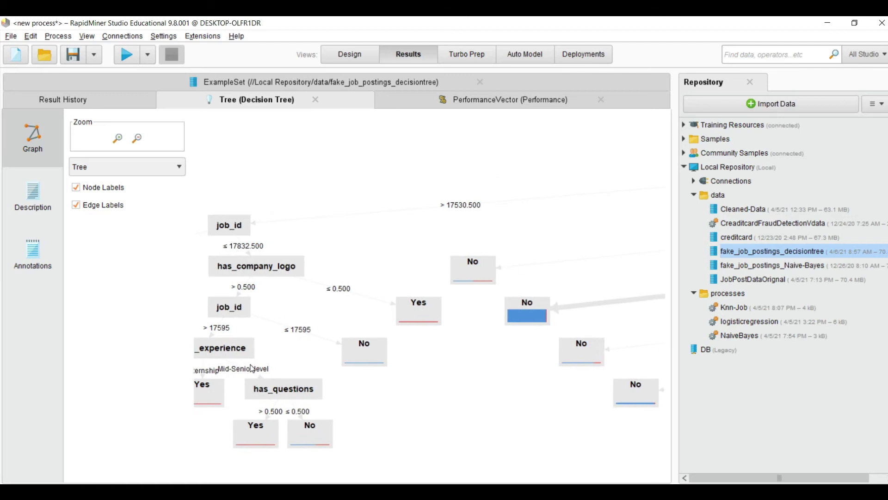
{"action": "left_click", "coordinate": [135, 140]}
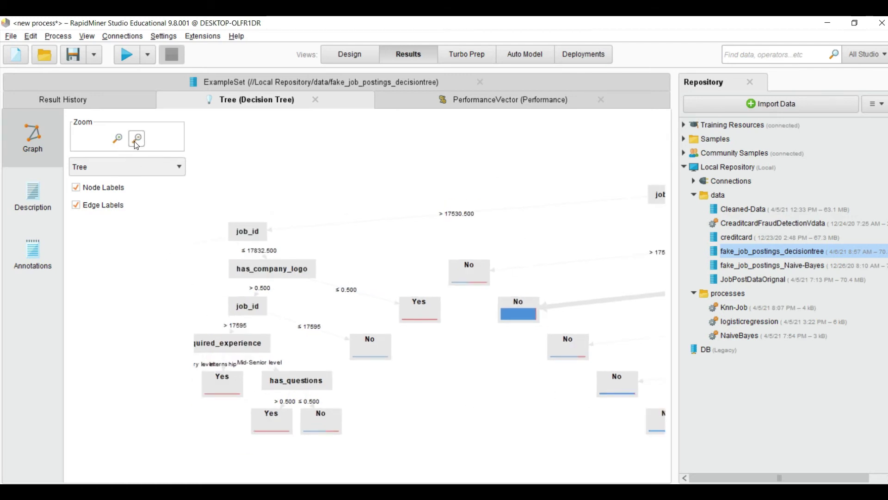
{"action": "left_click", "coordinate": [135, 139]}
{"action": "left_click_drag", "start_coordinate": [275, 180], "coordinate": [248, 181]}
{"action": "left_click_drag", "start_coordinate": [522, 184], "coordinate": [288, 185]}
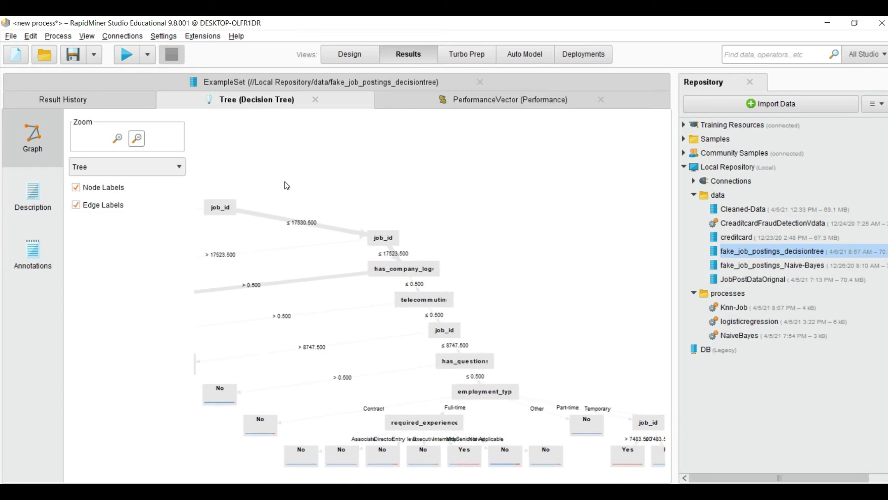
{"action": "left_click_drag", "start_coordinate": [415, 193], "coordinate": [462, 166]}
{"action": "scroll", "coordinate": [435, 267], "scroll_direction": "up", "scroll_amount": 1}
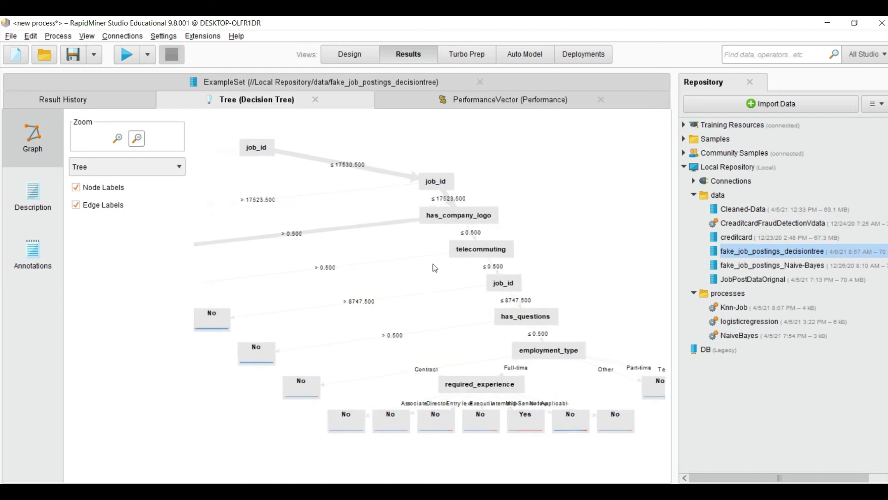
{"action": "left_click", "coordinate": [118, 135]}
{"action": "left_click", "coordinate": [118, 138]}
{"action": "left_click_drag", "start_coordinate": [319, 231], "coordinate": [303, 185]}
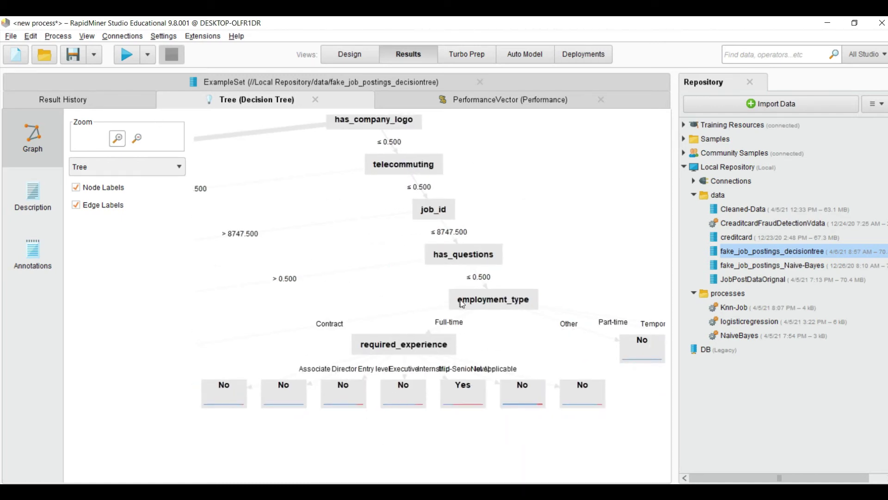
{"action": "left_click_drag", "start_coordinate": [337, 121], "coordinate": [403, 218]}
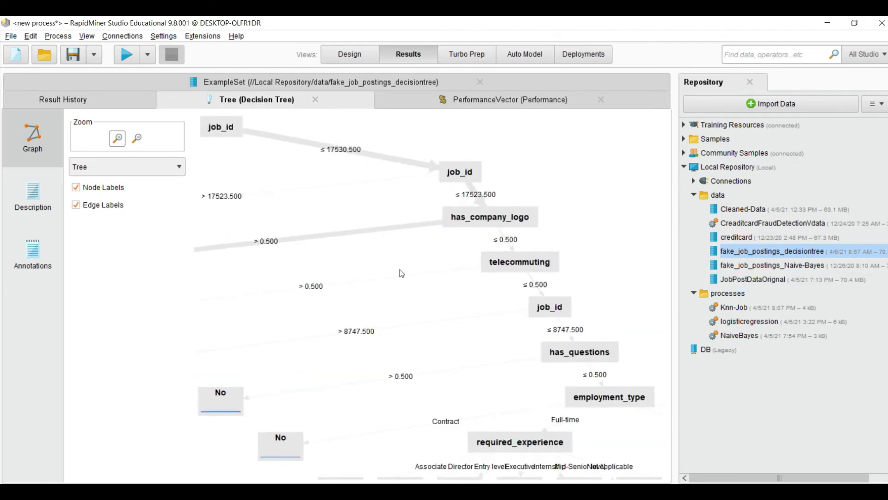
{"action": "left_click_drag", "start_coordinate": [312, 258], "coordinate": [485, 291]}
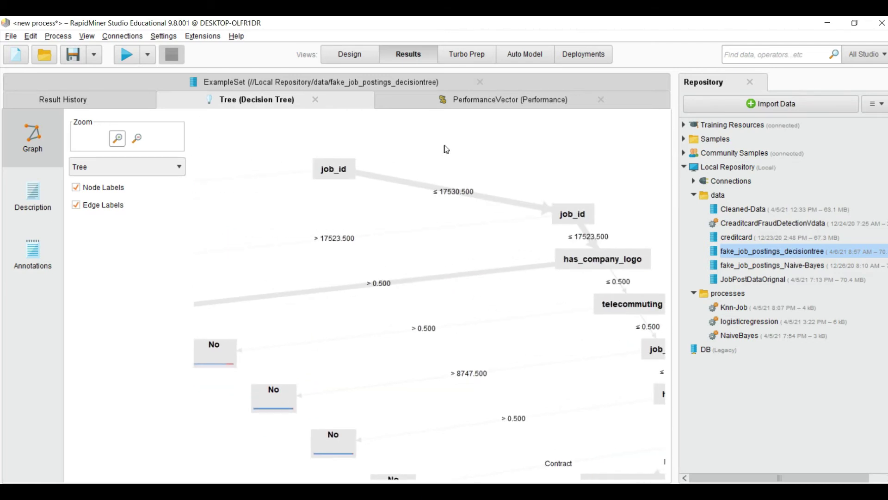
Review the 97.28% accuracy confusion matrix in plot and table views, then return to the tree.
{"action": "left_click", "coordinate": [464, 103]}
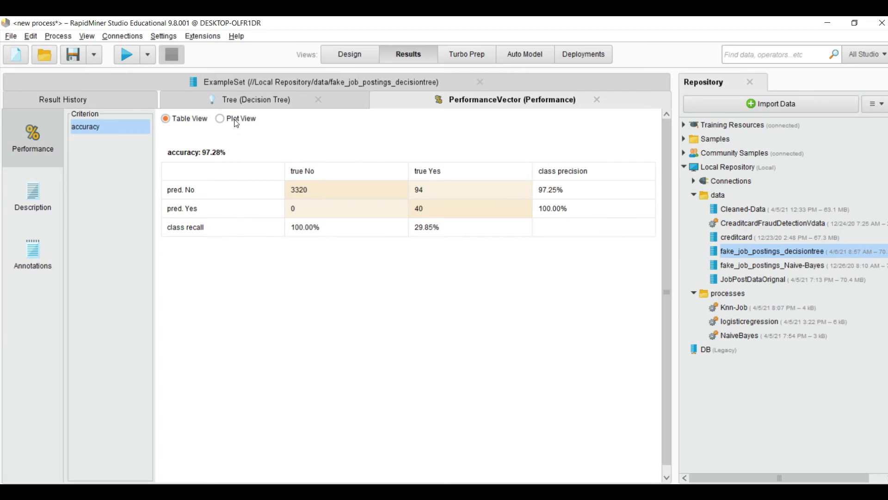
{"action": "left_click", "coordinate": [221, 119]}
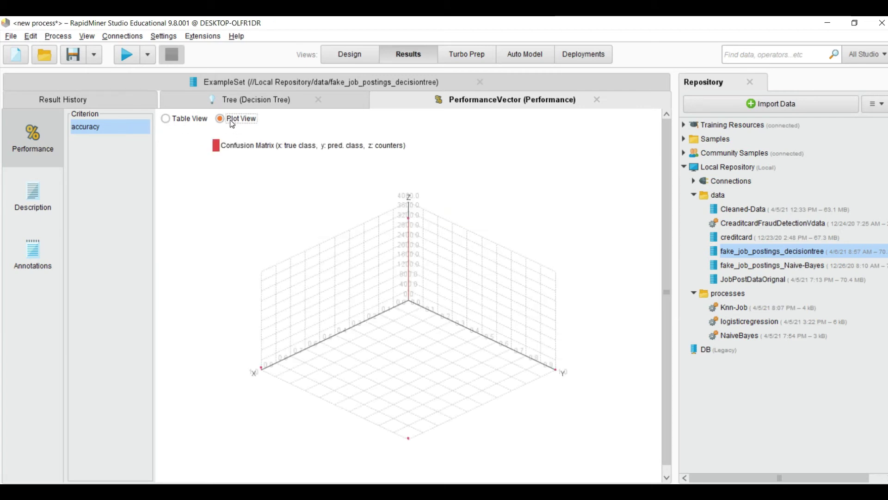
{"action": "left_click", "coordinate": [186, 121]}
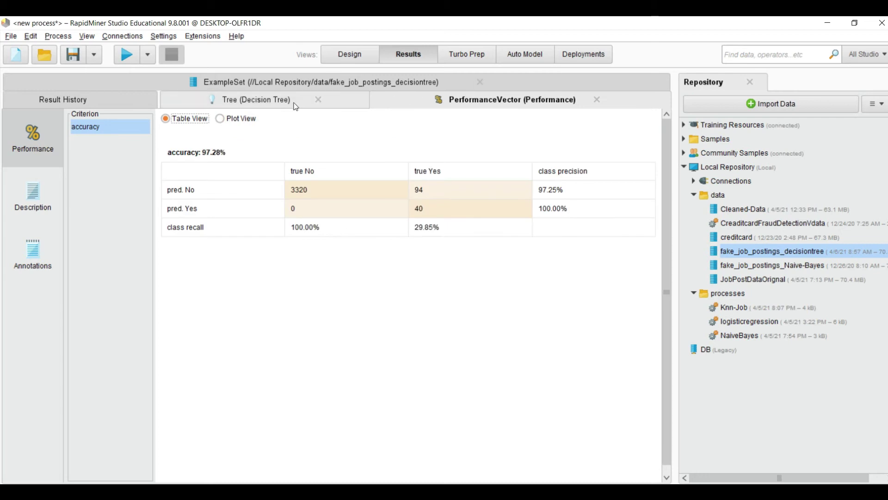
{"action": "left_click", "coordinate": [267, 105]}
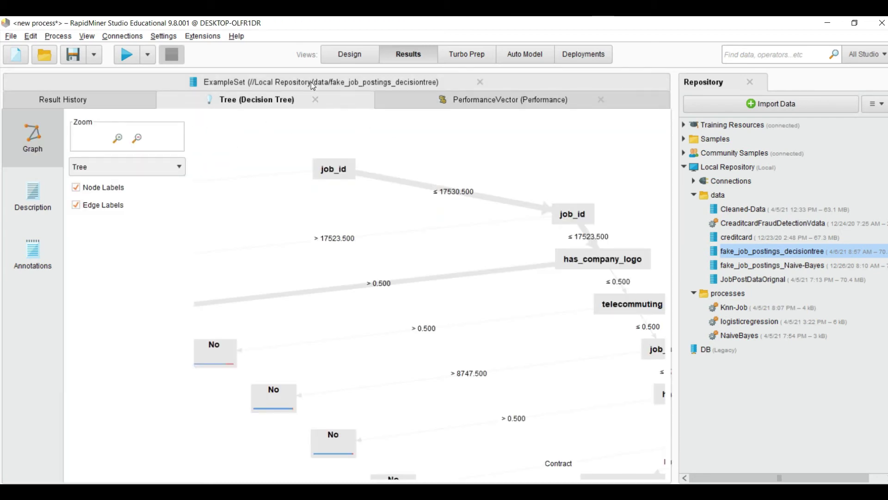
Explore the tree's deeper leaf nodes, then go back to the process design canvas.
{"action": "left_click_drag", "start_coordinate": [516, 192], "coordinate": [674, 216]}
{"action": "left_click_drag", "start_coordinate": [513, 197], "coordinate": [434, 143]}
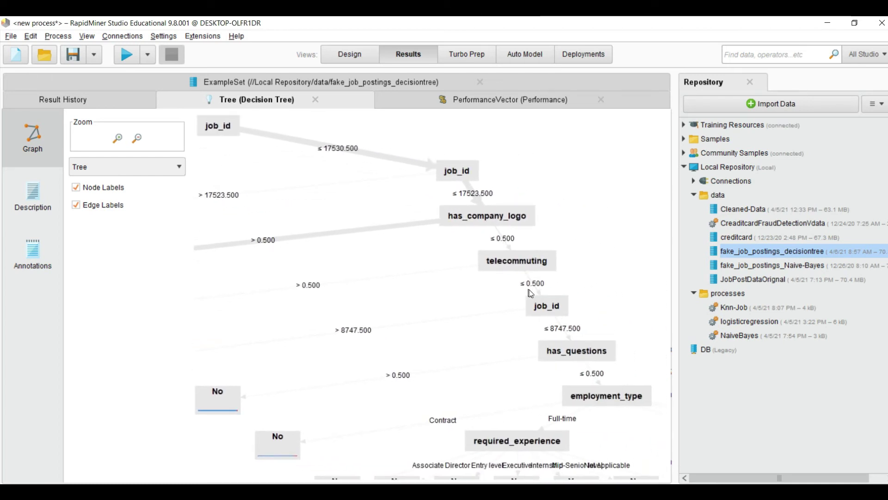
{"action": "left_click_drag", "start_coordinate": [529, 249], "coordinate": [478, 191]}
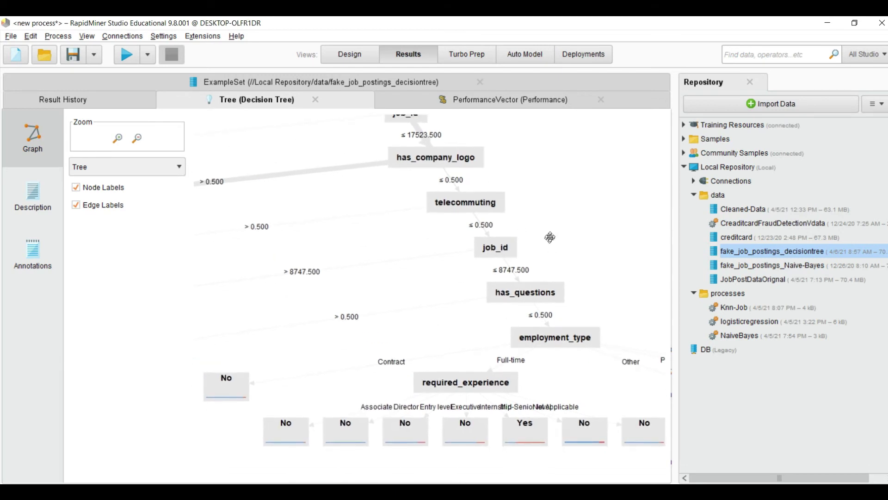
{"action": "scroll", "coordinate": [556, 289], "scroll_direction": "down", "scroll_amount": 2}
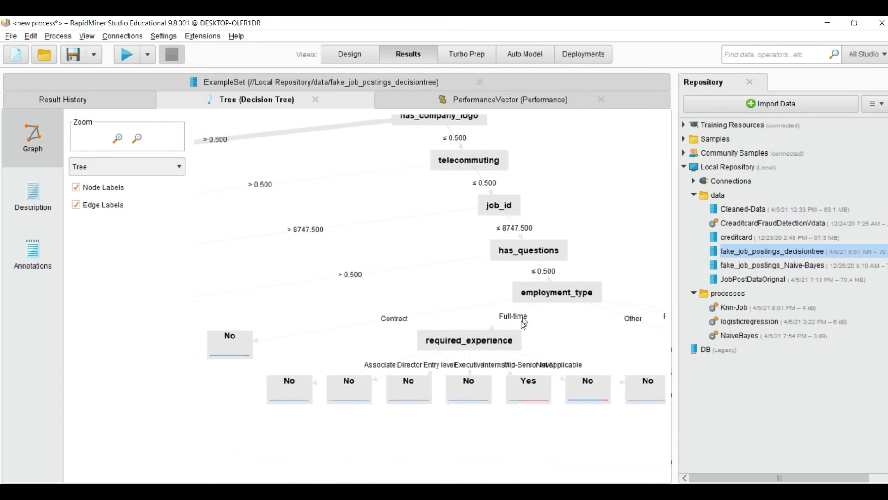
{"action": "left_click_drag", "start_coordinate": [472, 342], "coordinate": [430, 258]}
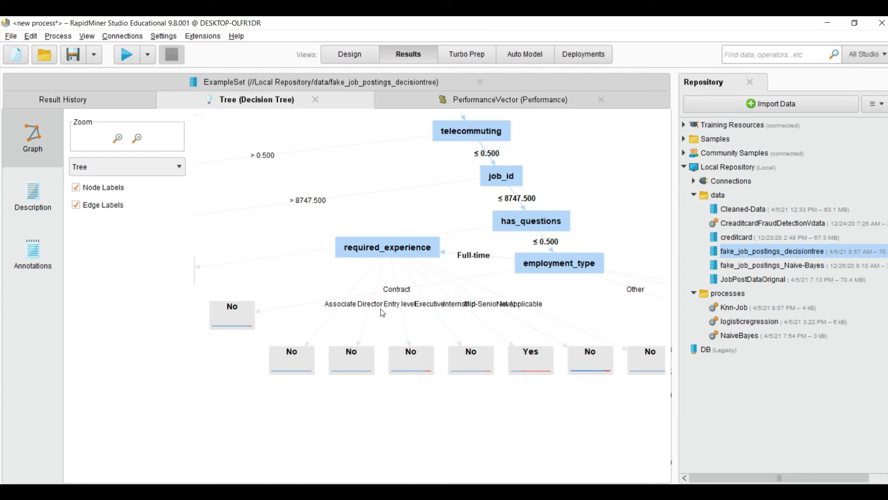
{"action": "scroll", "coordinate": [390, 345], "scroll_direction": "down", "scroll_amount": 10}
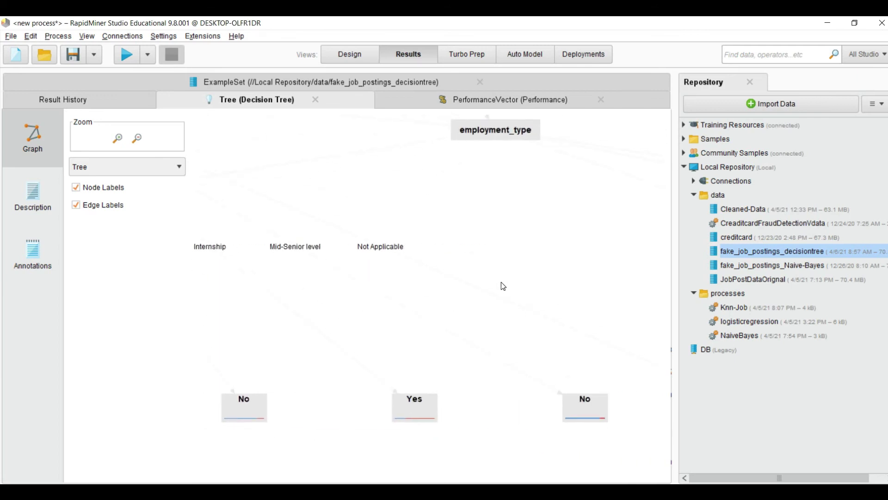
{"action": "scroll", "coordinate": [503, 286], "scroll_direction": "up", "scroll_amount": 8}
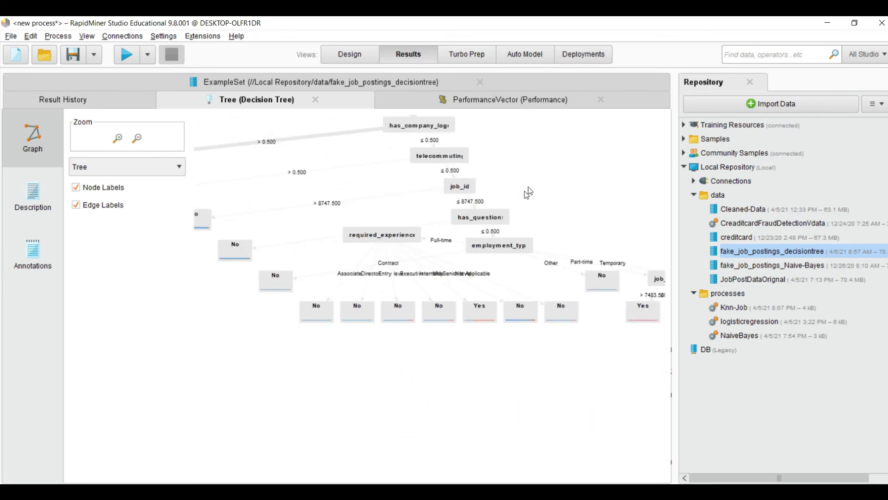
{"action": "scroll", "coordinate": [528, 192], "scroll_direction": "up", "scroll_amount": 4}
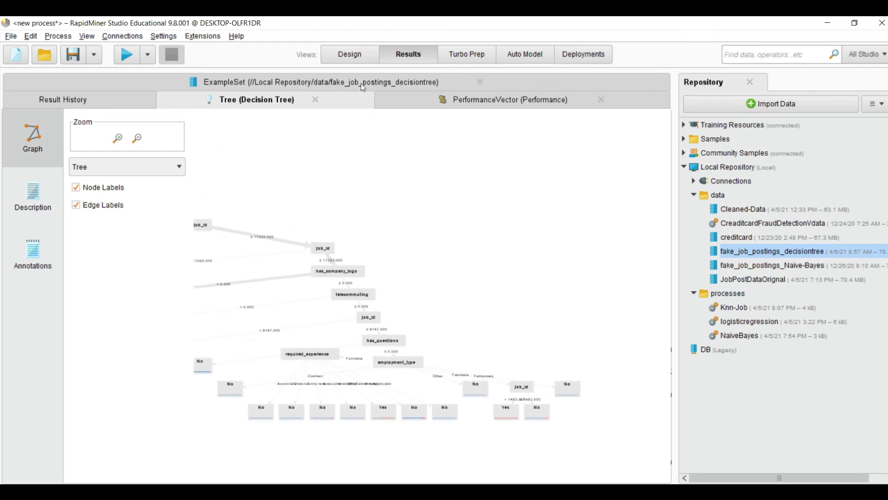
{"action": "left_click", "coordinate": [358, 55]}
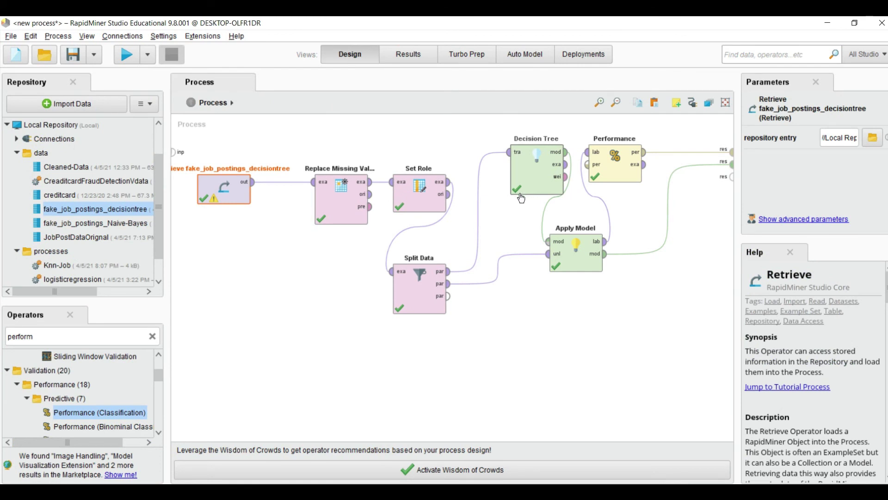
Shift the Decision Tree operator slightly left and rerun the process to redisplay the tree graph.
{"action": "left_click", "coordinate": [531, 184]}
{"action": "left_click_drag", "start_coordinate": [530, 184], "coordinate": [511, 175]}
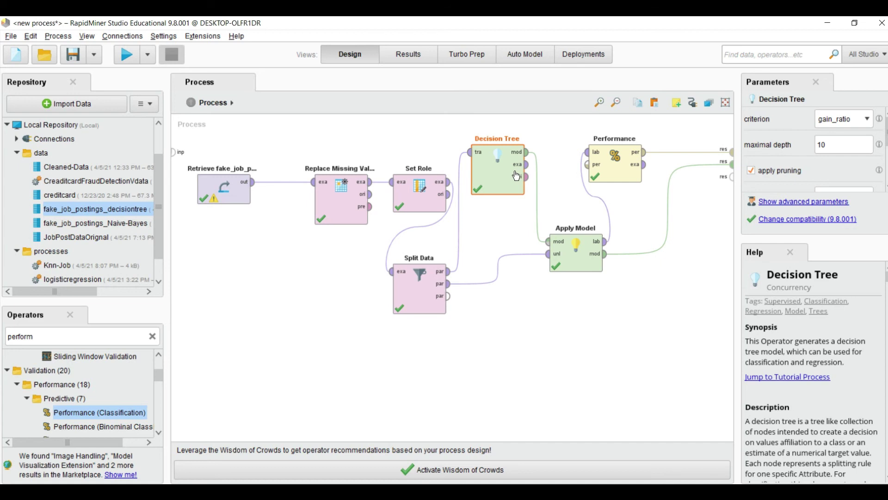
{"action": "left_click", "coordinate": [618, 176]}
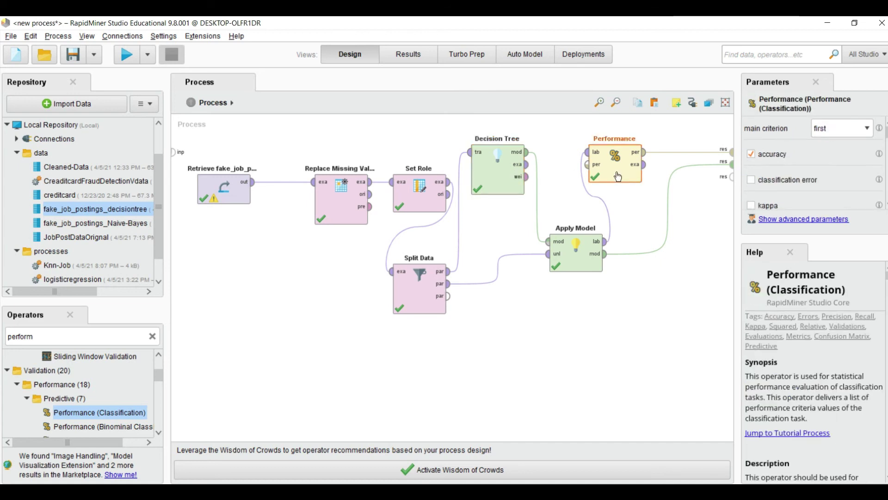
{"action": "key", "text": "F11"}
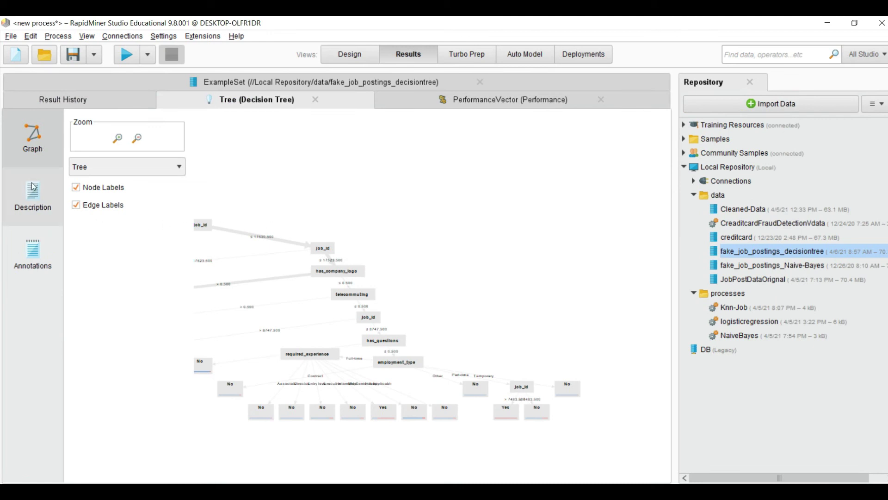
Read the tree's text Description down to its Tree rules, then return to Design view.
{"action": "left_click", "coordinate": [32, 198]}
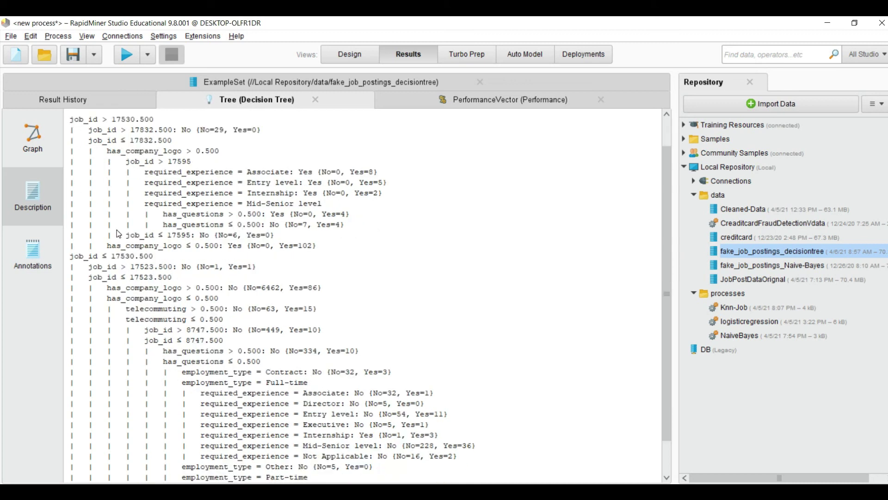
{"action": "scroll", "coordinate": [119, 234], "scroll_direction": "up", "scroll_amount": 2}
{"action": "left_click_drag", "start_coordinate": [667, 188], "coordinate": [665, 204]}
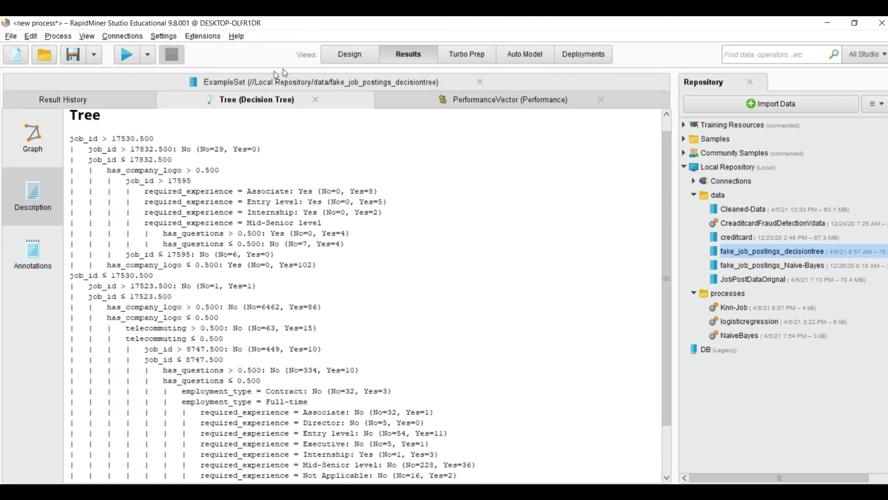
{"action": "left_click", "coordinate": [333, 54]}
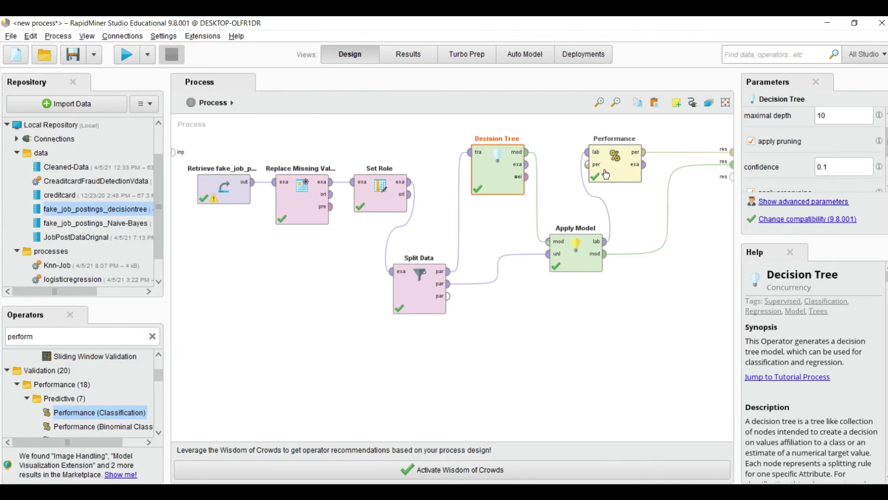
Delete the Performance operator and clear its leftover connections to the outputs.
{"action": "left_click", "coordinate": [606, 173]}
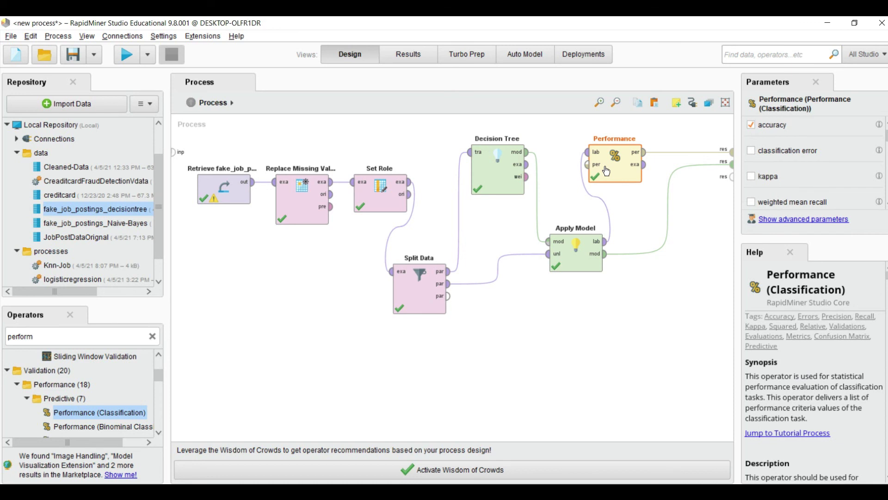
{"action": "key", "text": "Delete"}
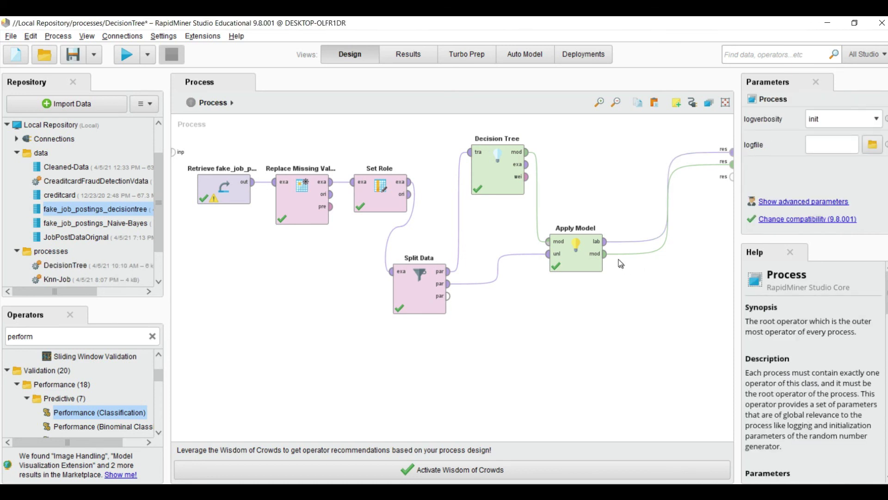
{"action": "left_click", "coordinate": [668, 196]}
{"action": "left_click", "coordinate": [670, 204]}
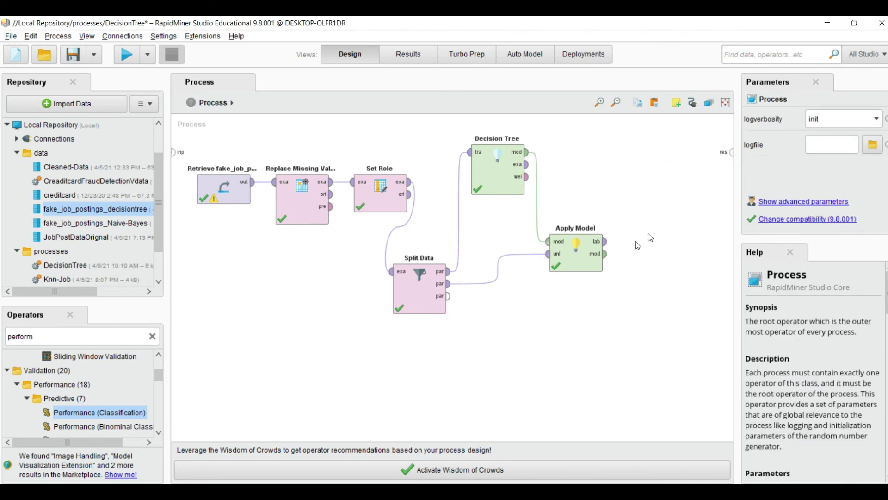
Wire Apply Model's lab output to res and run to show the 3,454 predictions.
{"action": "left_click", "coordinate": [602, 252]}
{"action": "left_click_drag", "start_coordinate": [605, 241], "coordinate": [731, 152]}
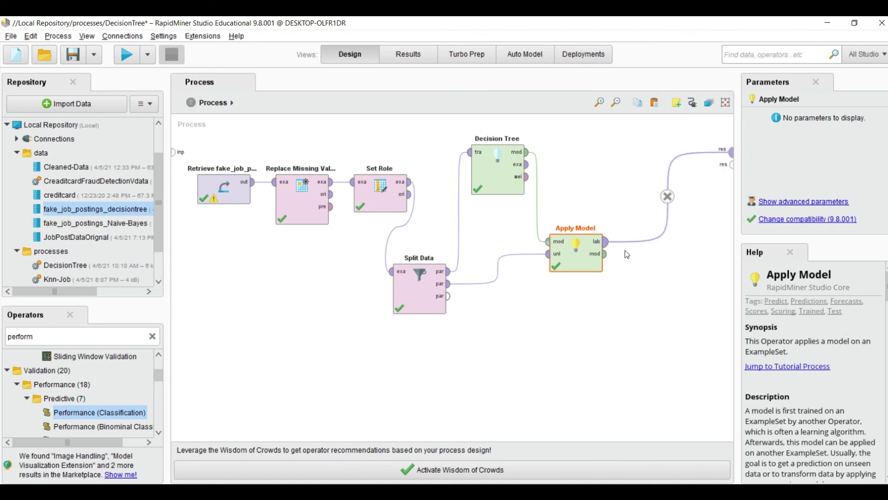
{"action": "left_click", "coordinate": [123, 55]}
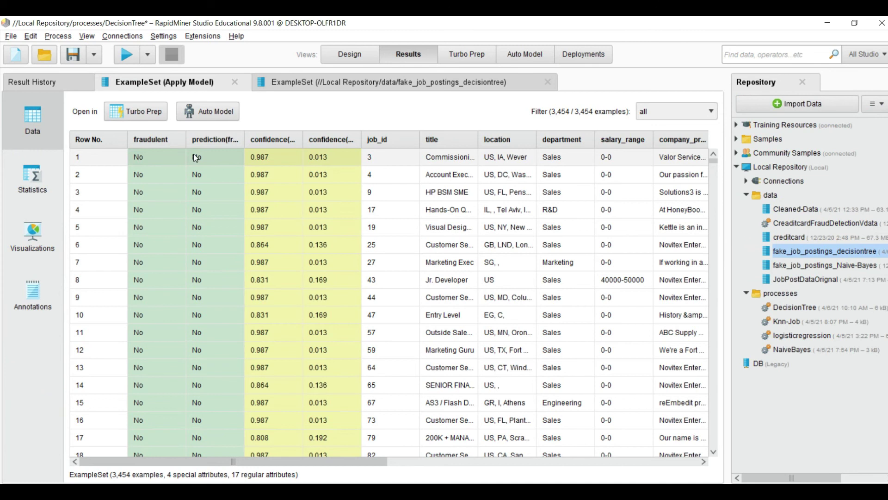
Widen the fraudulent and prediction(fraudulent) columns and compare row 1's actual and predicted labels.
{"action": "left_click_drag", "start_coordinate": [186, 141], "coordinate": [219, 140]}
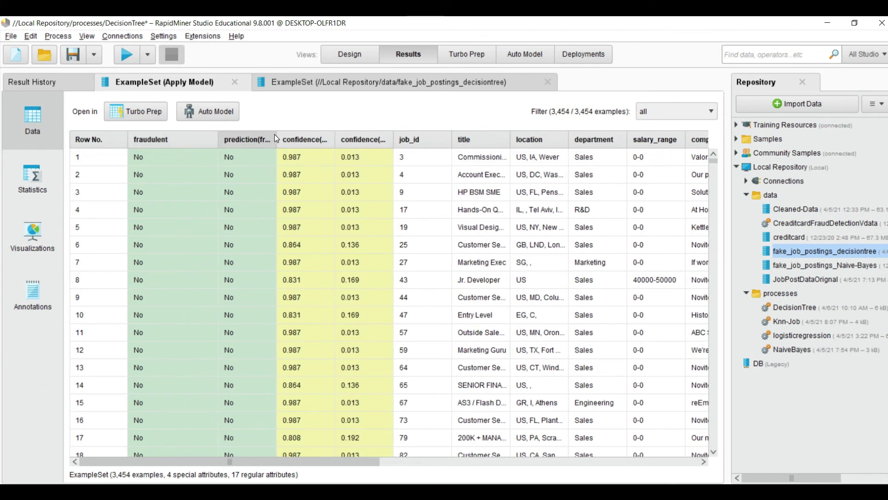
{"action": "left_click_drag", "start_coordinate": [277, 134], "coordinate": [337, 135]}
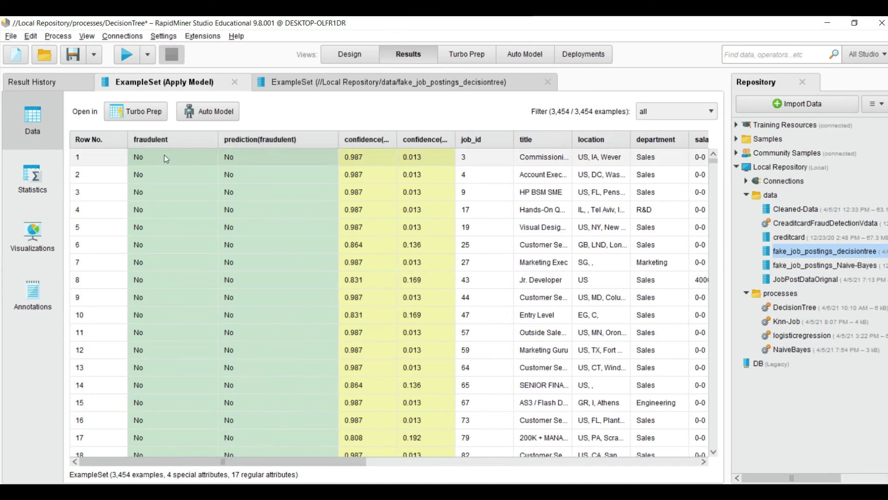
{"action": "left_click", "coordinate": [149, 158]}
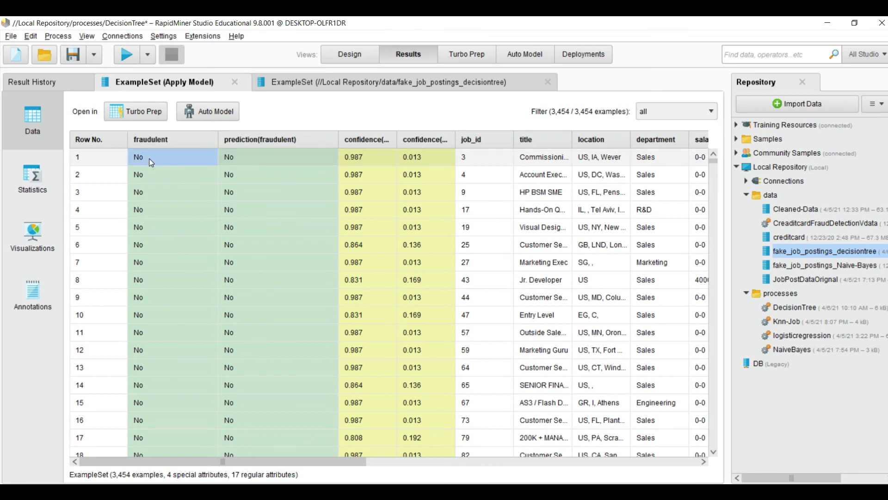
{"action": "left_click", "coordinate": [259, 157]}
{"action": "left_click", "coordinate": [163, 163]}
{"action": "left_click", "coordinate": [298, 161]}
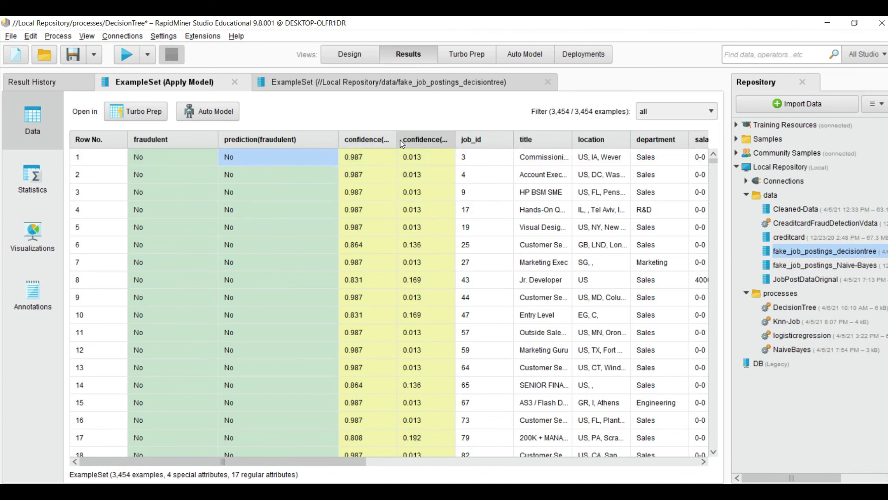
Widen the confidence(No) and confidence(Yes) columns and check row 1's confidence values.
{"action": "left_click_drag", "start_coordinate": [396, 139], "coordinate": [442, 139]}
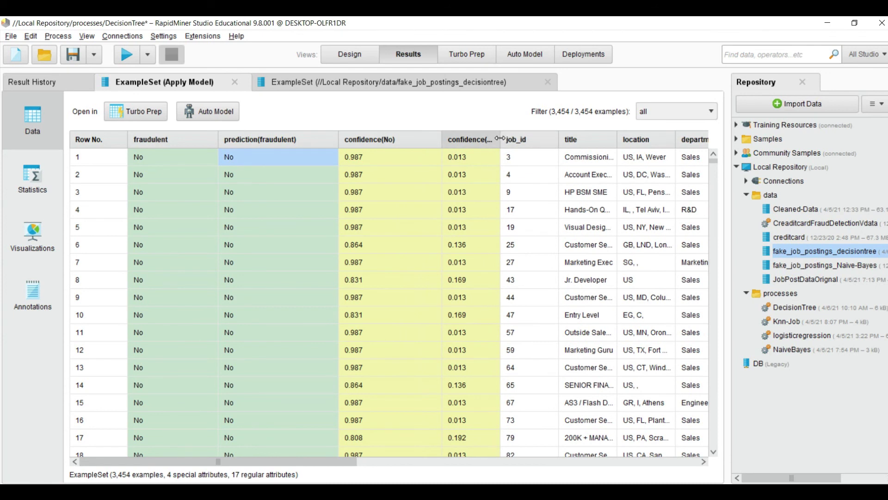
{"action": "left_click_drag", "start_coordinate": [501, 139], "coordinate": [549, 141]}
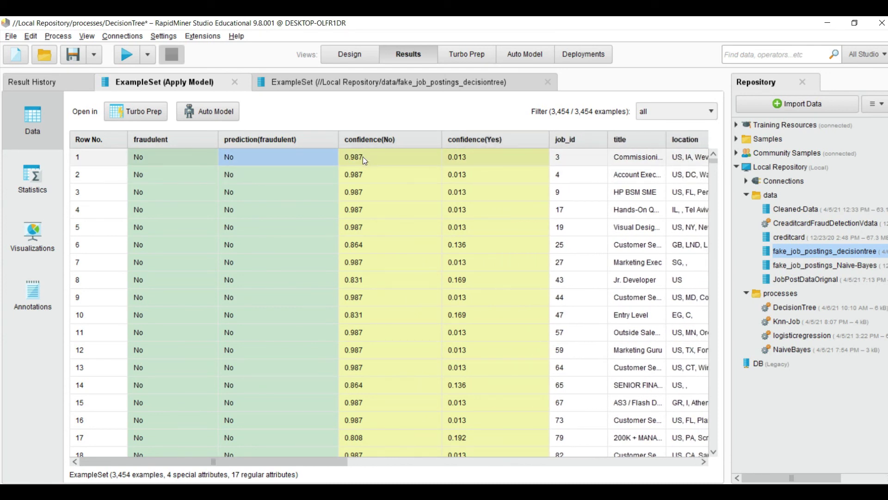
{"action": "left_click", "coordinate": [412, 158]}
{"action": "left_click", "coordinate": [469, 156]}
{"action": "left_click", "coordinate": [412, 157]}
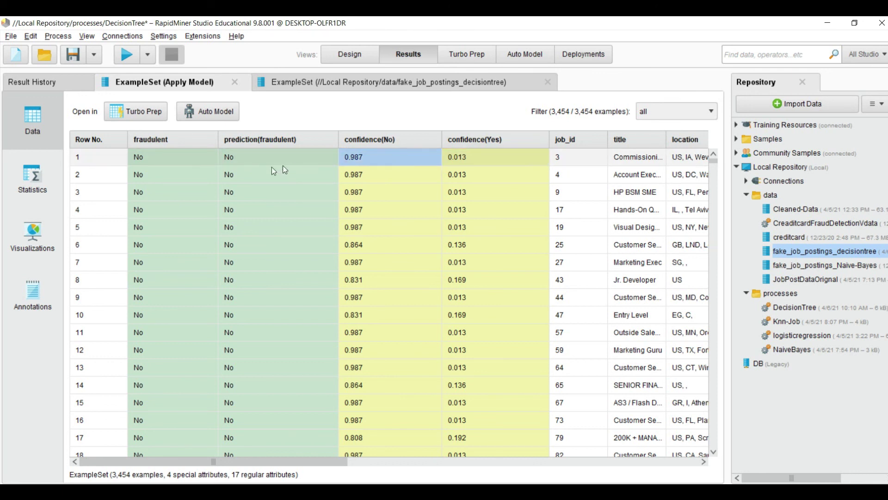
{"action": "left_click", "coordinate": [238, 160]}
Scroll to row 442 and examine its actual Yes label, No prediction and 0.987 No confidence.
{"action": "scroll", "coordinate": [237, 160], "scroll_direction": "down", "scroll_amount": 1}
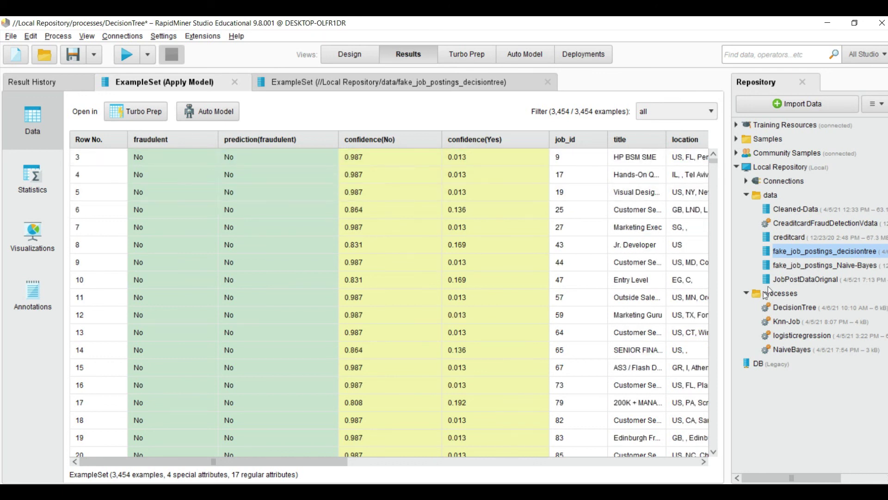
{"action": "left_click_drag", "start_coordinate": [714, 160], "coordinate": [713, 196]}
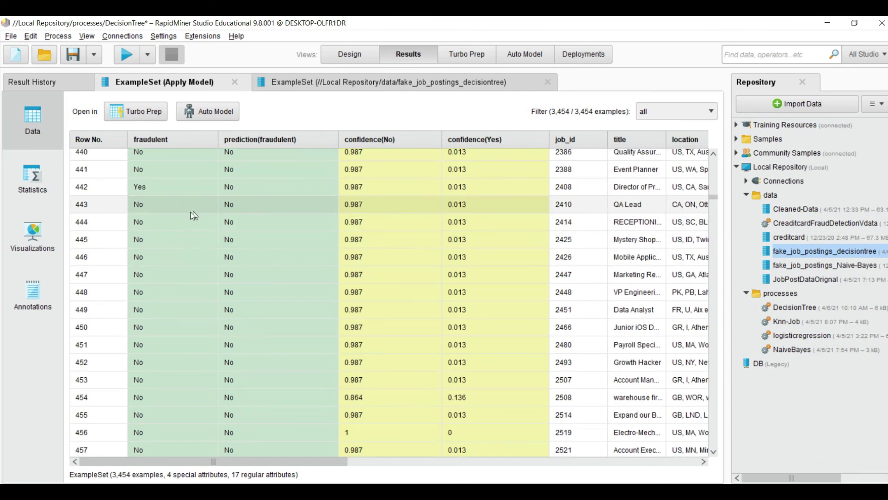
{"action": "left_click", "coordinate": [154, 193]}
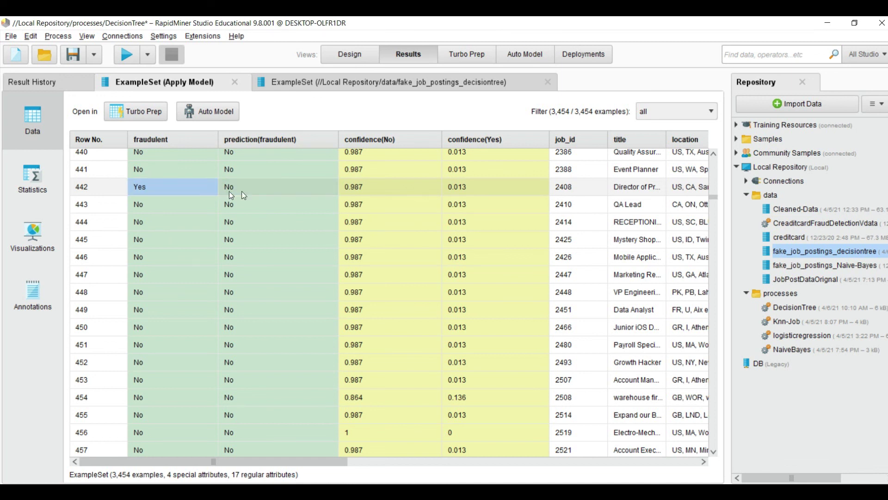
{"action": "left_click", "coordinate": [351, 191]}
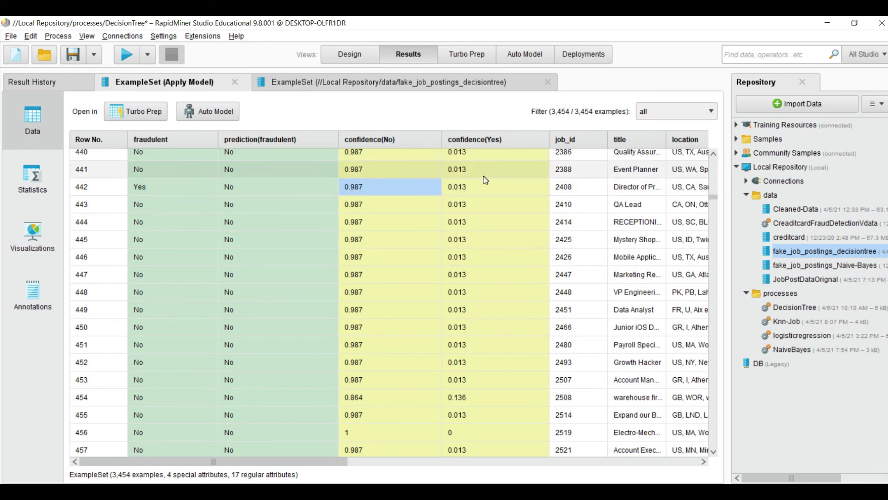
{"action": "left_click", "coordinate": [458, 187]}
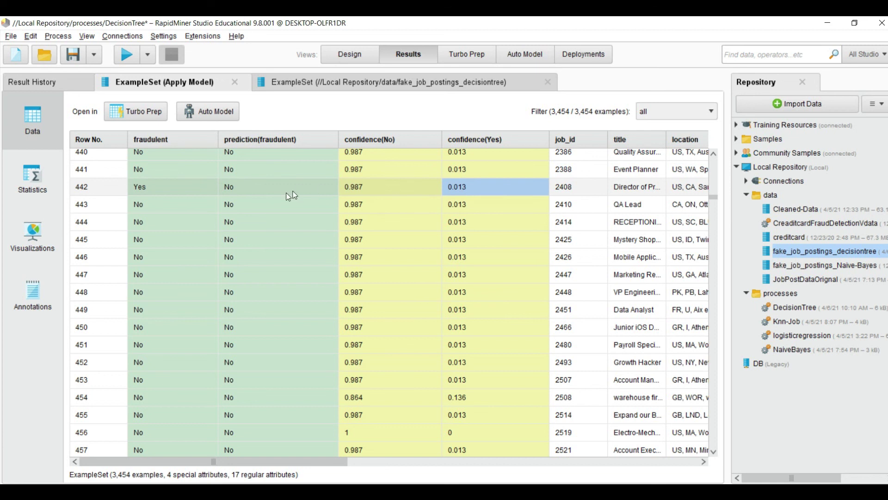
{"action": "left_click", "coordinate": [226, 192]}
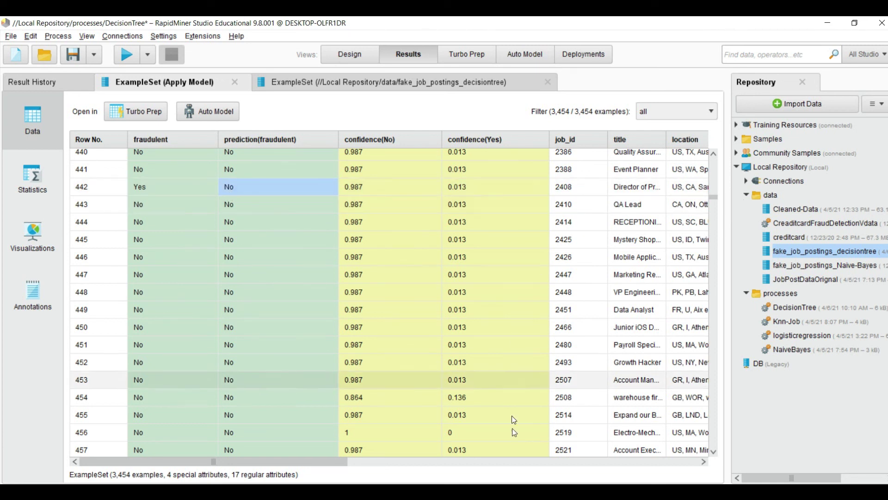
{"action": "left_click", "coordinate": [509, 462]}
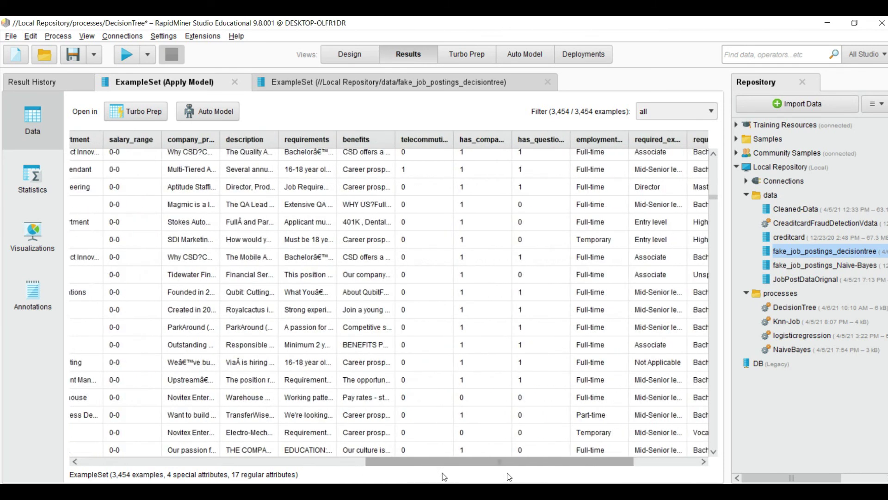
{"action": "left_click", "coordinate": [324, 461]}
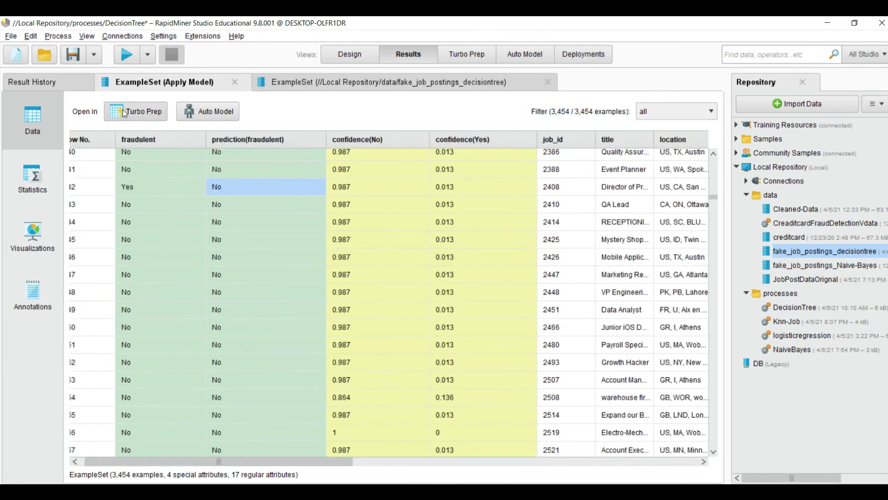